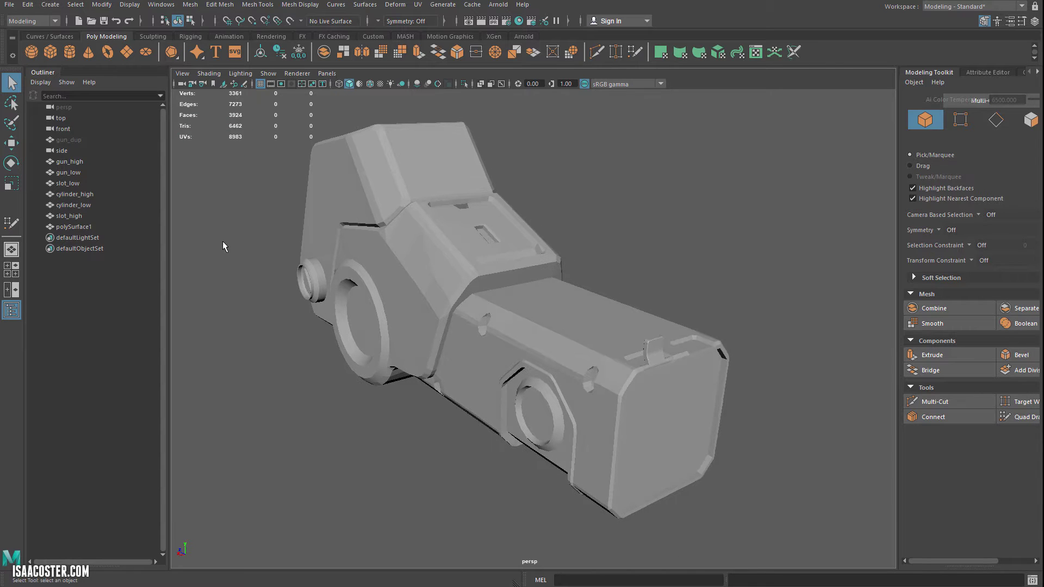
Step: Unhide the gun_dup mesh and rename it gun_high
left_click(70, 139)
key("shift+h")
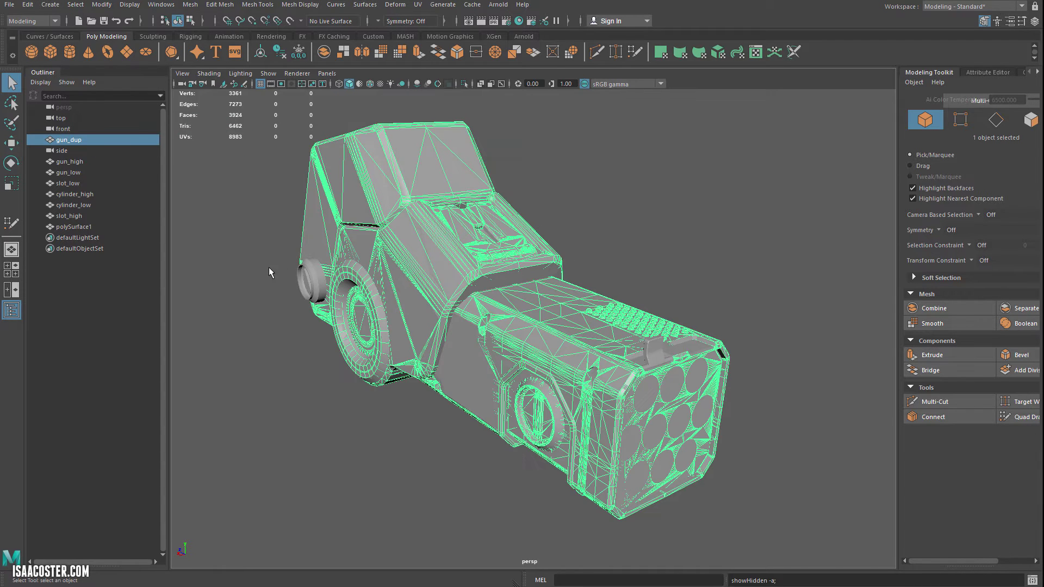
double_click(69, 140)
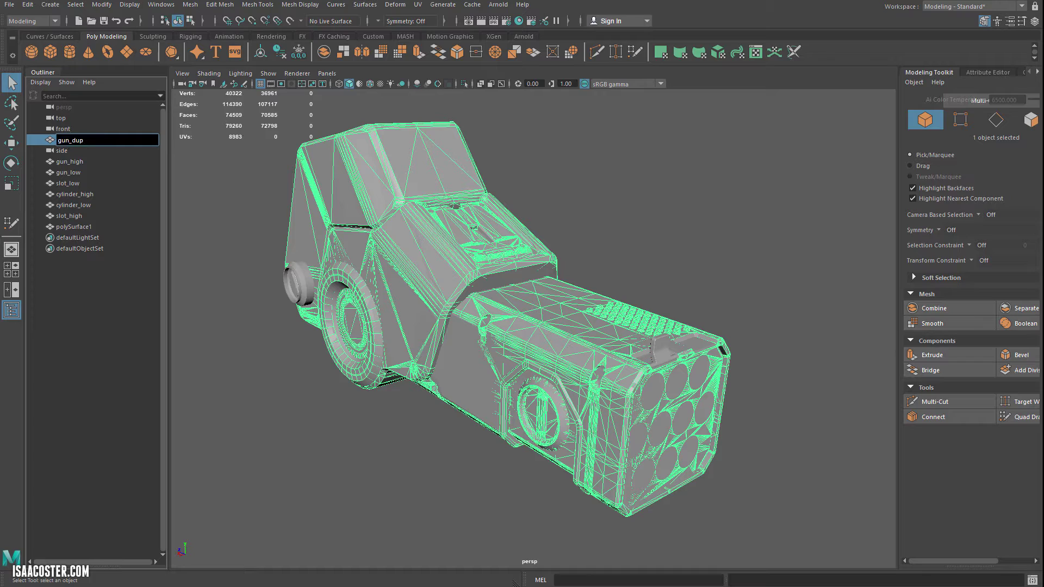
type("high")
key("Return")
Step: Rename the small high-poly sight mesh, currently named gun_high, to aimer_high
left_click(66, 161)
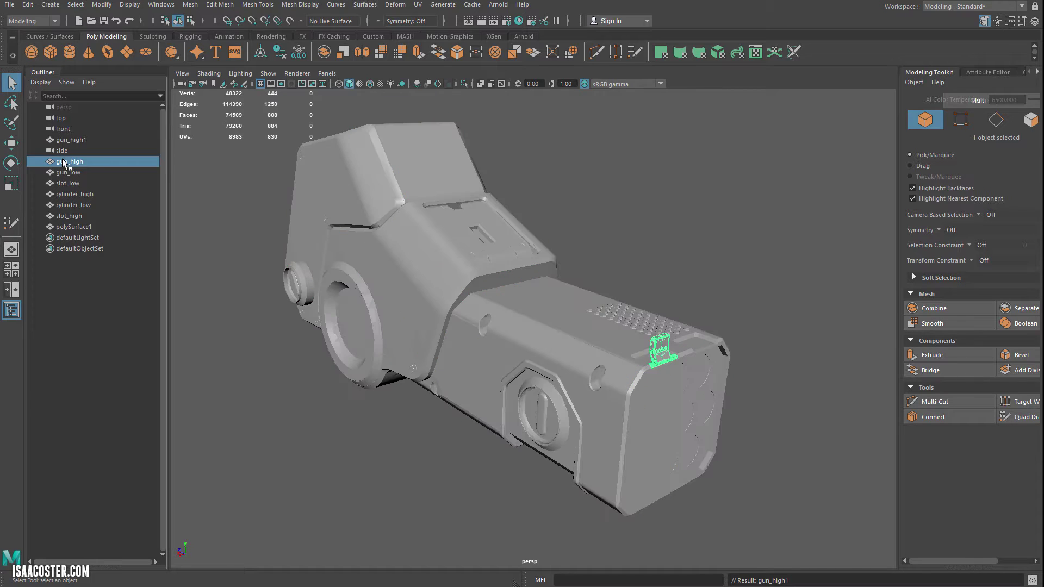
double_click(73, 161)
left_click_drag(70, 161, 17, 162)
type("aimer")
key("Return")
Step: Rename the gun_high1 mesh to gun_high
left_click(73, 140)
double_click(76, 141)
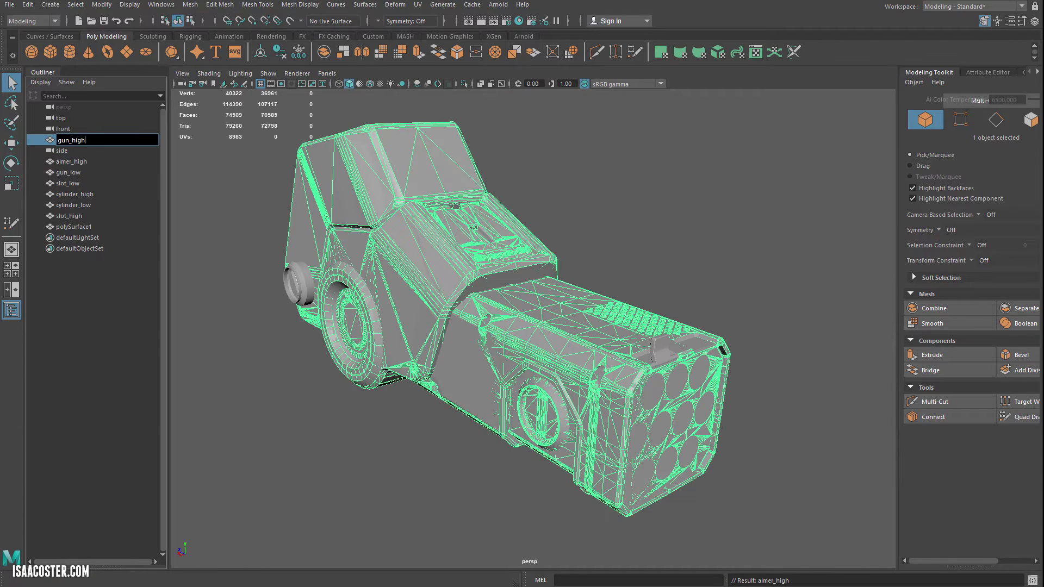
key("Return")
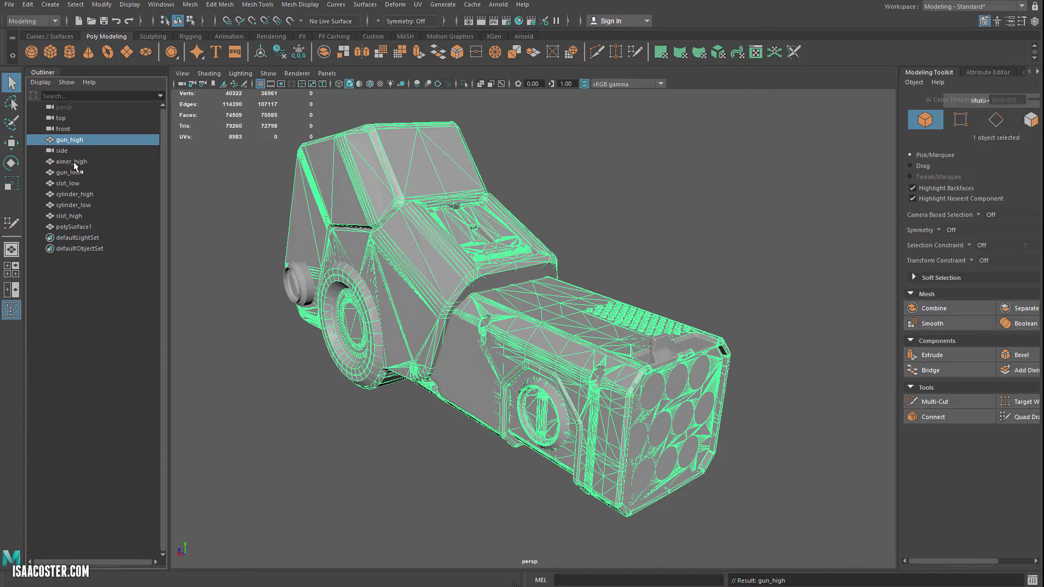
Step: Check which parts of the gun the cylinder_high and slot_high meshes belong to
left_click(87, 202)
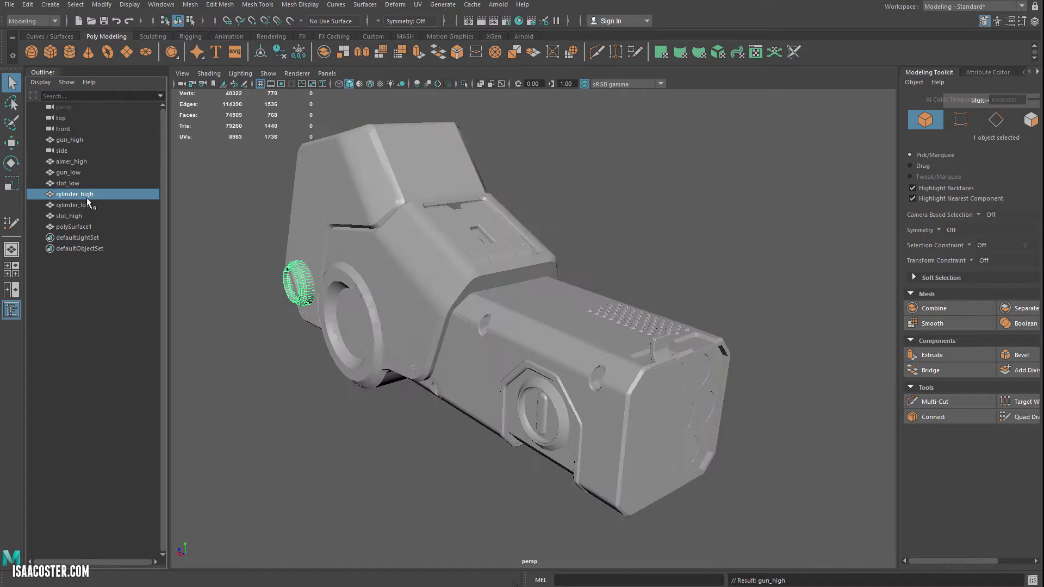
left_click(84, 217)
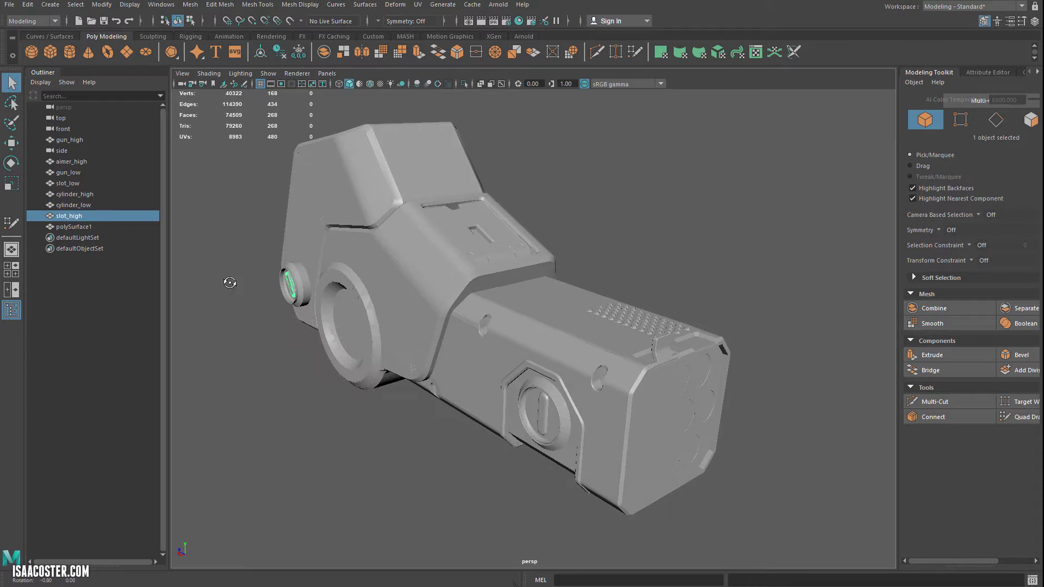
scroll(224, 276, "up", 10)
right_click_drag(284, 282, 256, 272, "alt")
Step: Find out which part polySurface1 is and rename it aimer_low
left_click(64, 228)
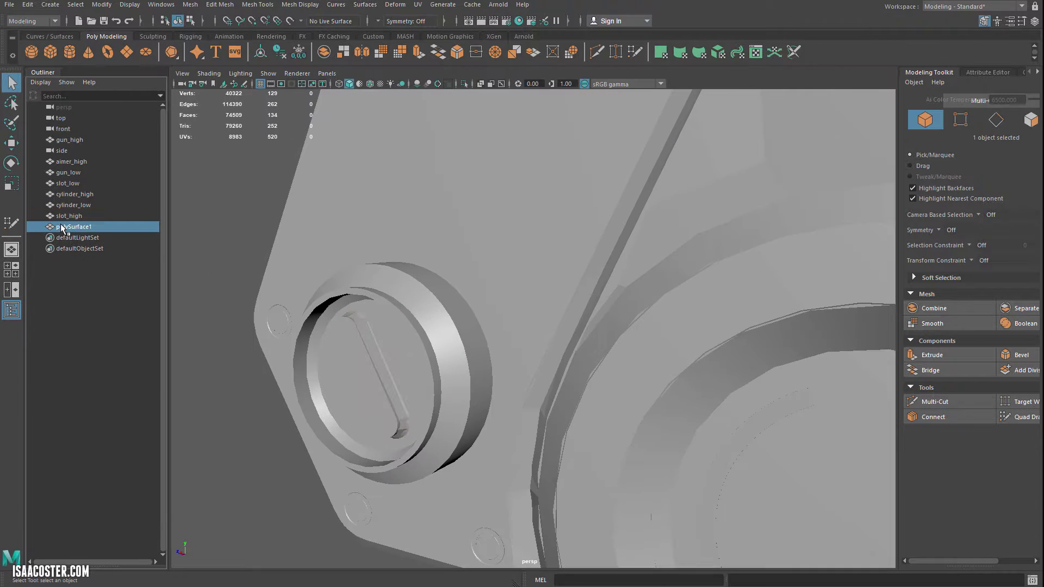
right_click_drag(354, 272, 304, 239, "alt")
left_click(64, 185)
left_click(114, 228)
left_click_drag(481, 274, 465, 278, "alt")
key("f")
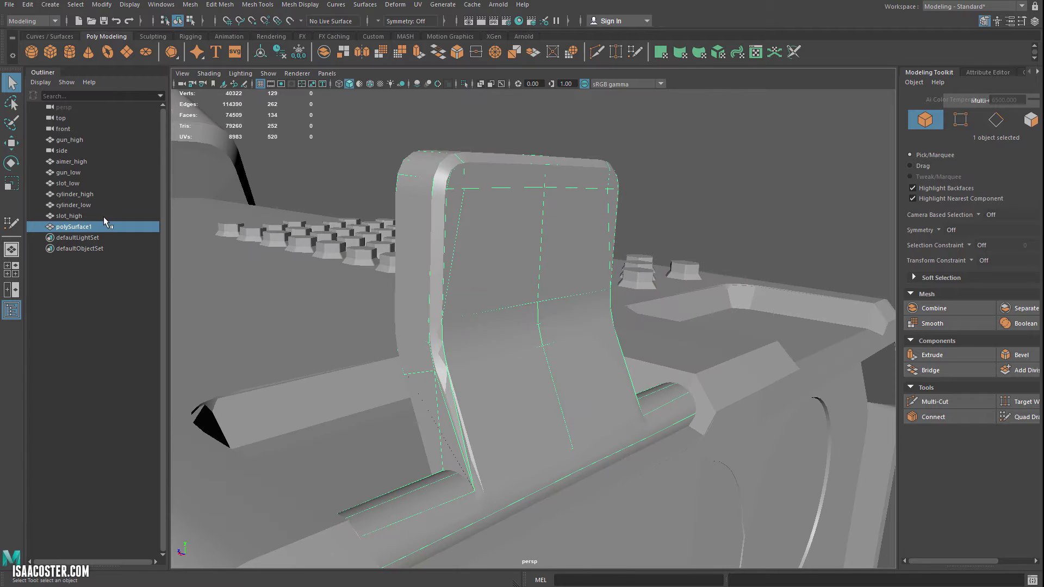
double_click(71, 227)
type("aim")
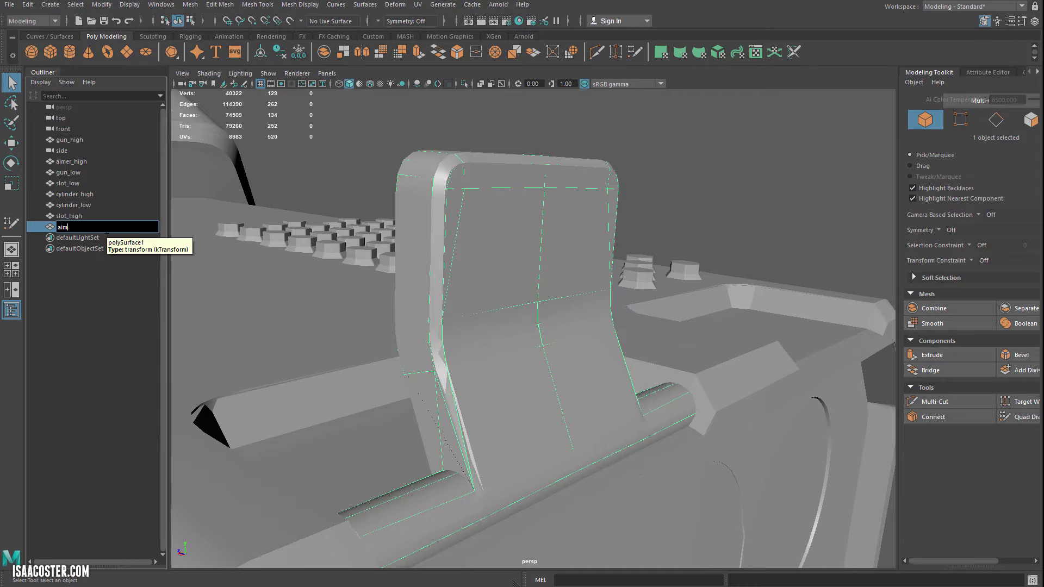
type("er_low")
key("Return")
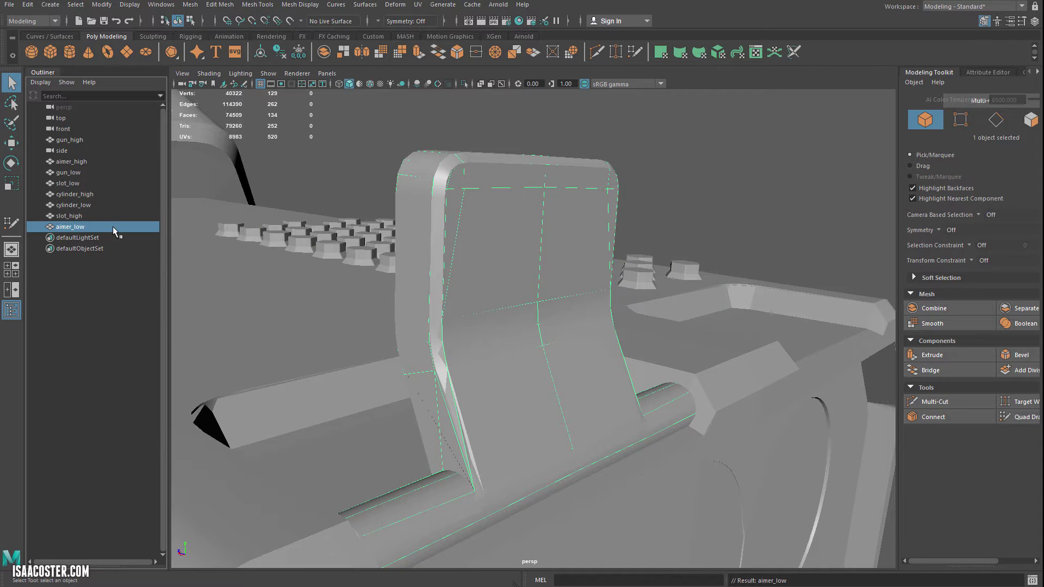
Step: Go through the high and low meshes to check that each part's names match
left_click(74, 173, "ctrl")
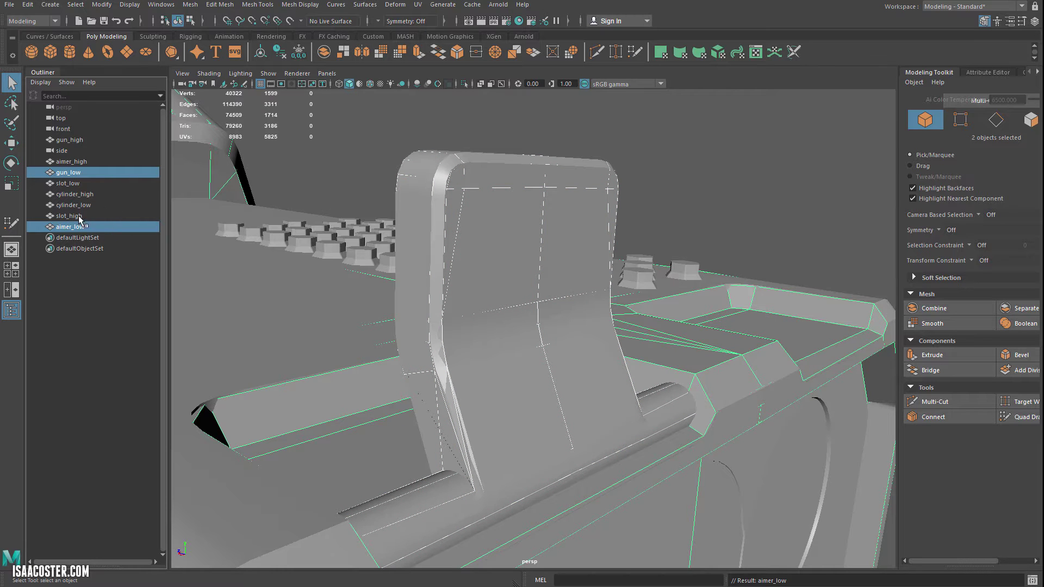
key("Up")
key("Up")
key("Up")
key("Up")
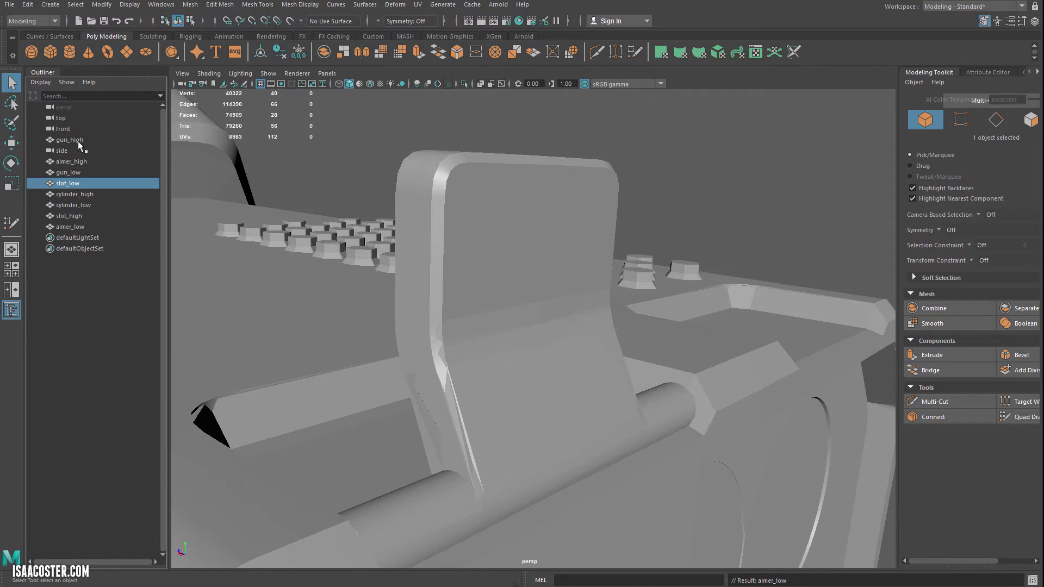
left_click(74, 140)
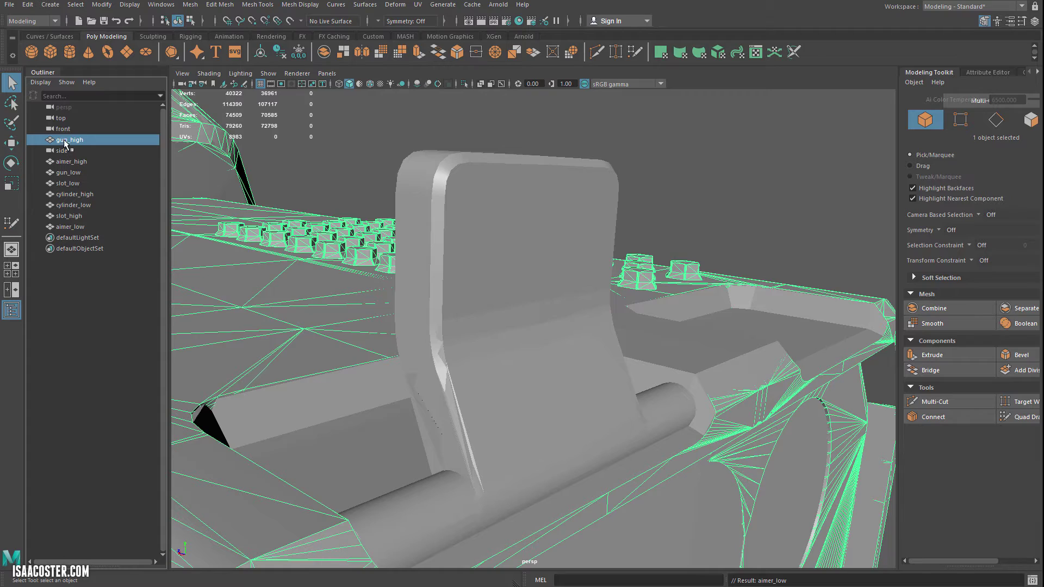
key("f")
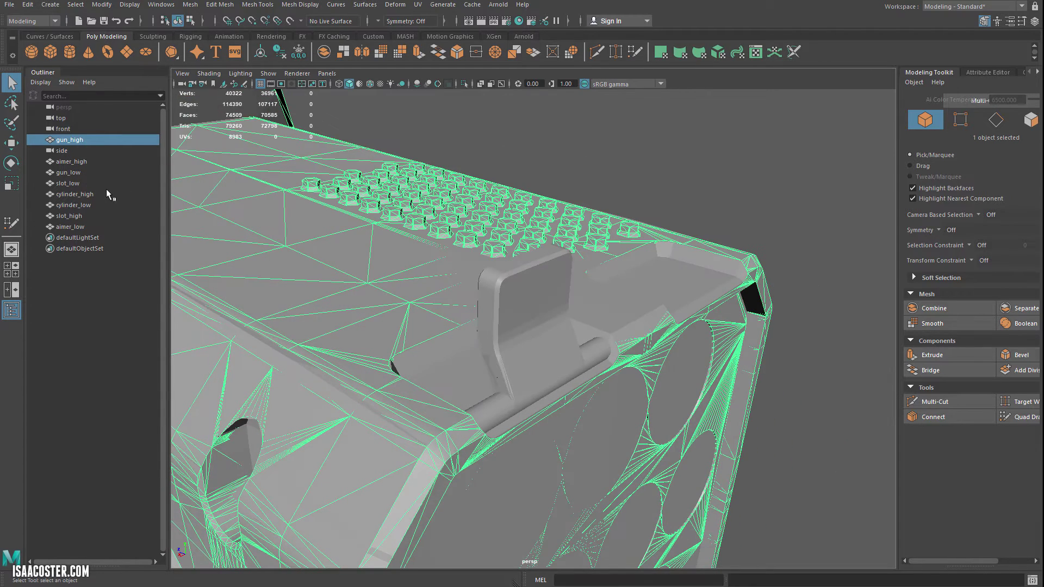
double_click(82, 139)
left_click(90, 160)
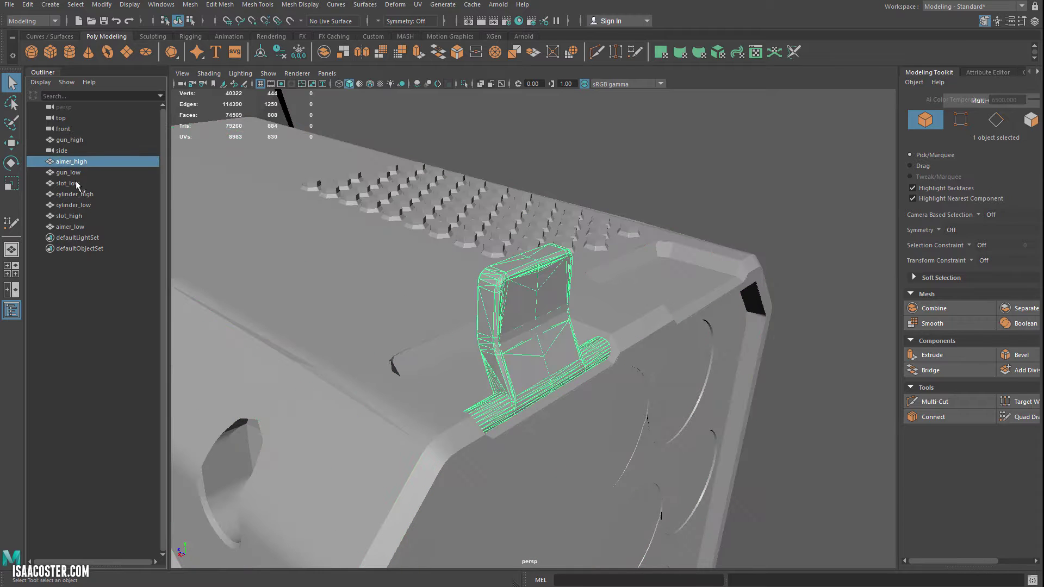
double_click(71, 175)
left_click_drag(69, 173, 84, 173)
Step: Hide the four high-poly meshes slot_high, cylinder_high, aimer_high and gun_high
left_click(76, 216)
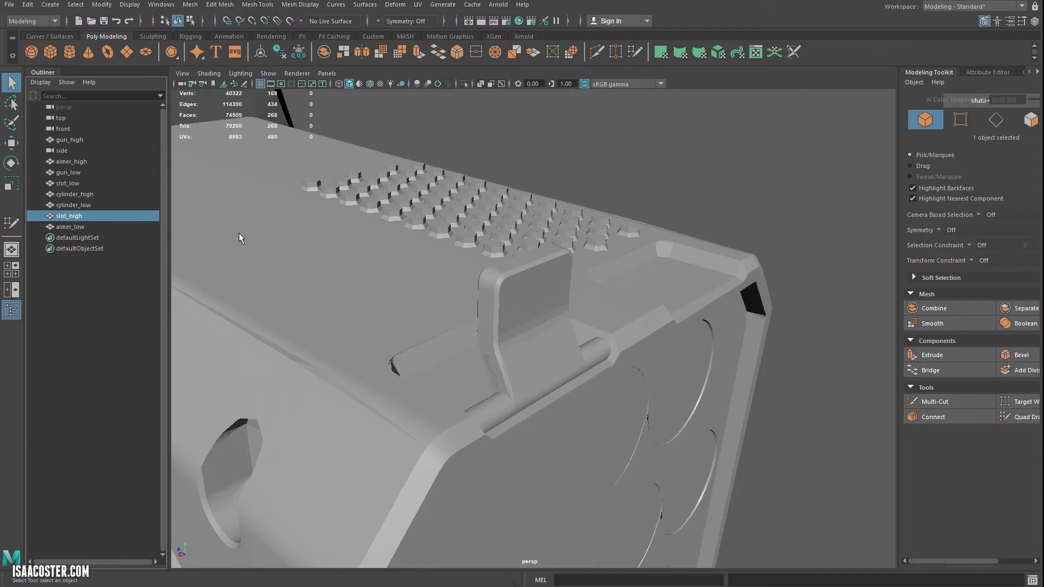
left_click_drag(238, 231, 610, 369, "alt")
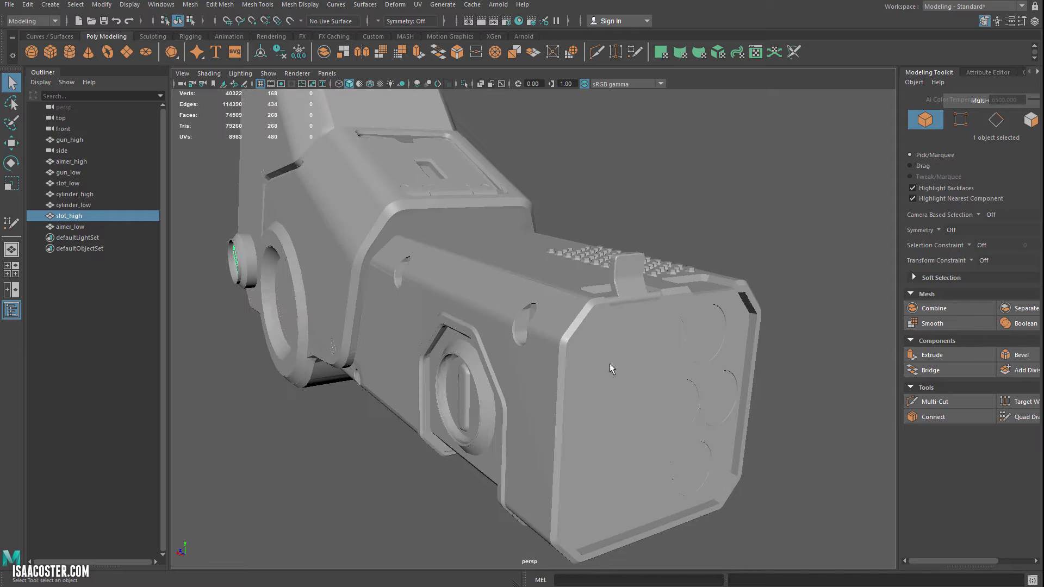
left_click(83, 194, "ctrl")
left_click(82, 164, "ctrl")
left_click(79, 141, "ctrl")
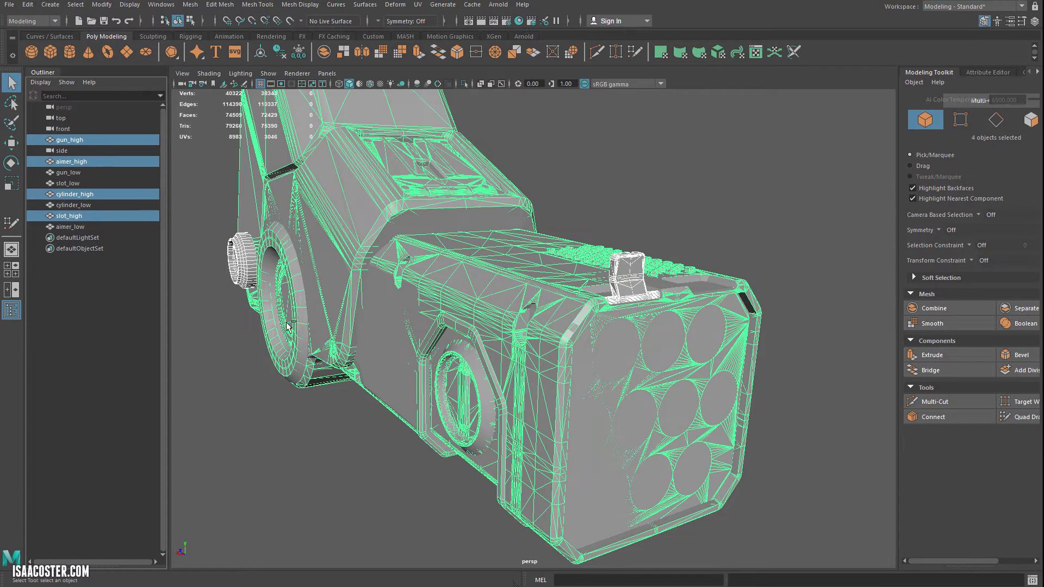
key("ctrl+h")
Step: Hide aimer_low, cylinder_low and slot_low so only gun_low stays visible
left_click(589, 391)
left_click_drag(589, 391, 641, 360, "alt")
left_click(632, 322)
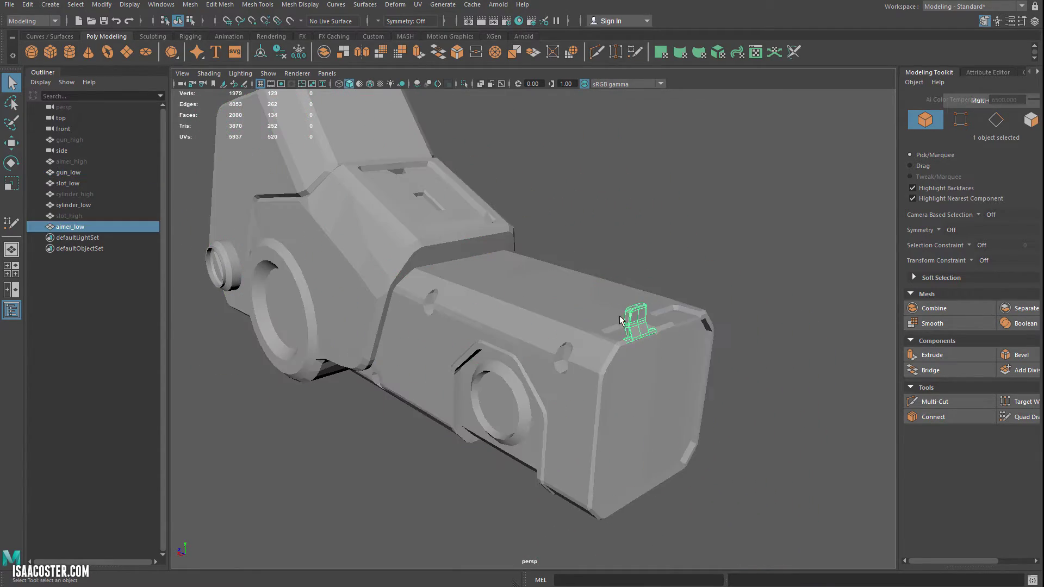
left_click(386, 242)
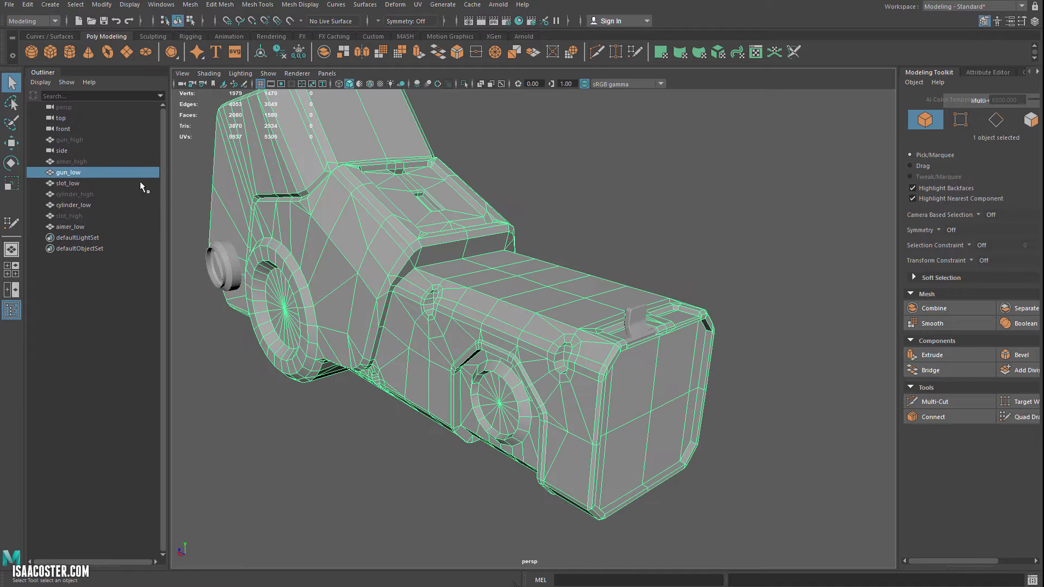
left_click(65, 205)
left_click(71, 227, "ctrl")
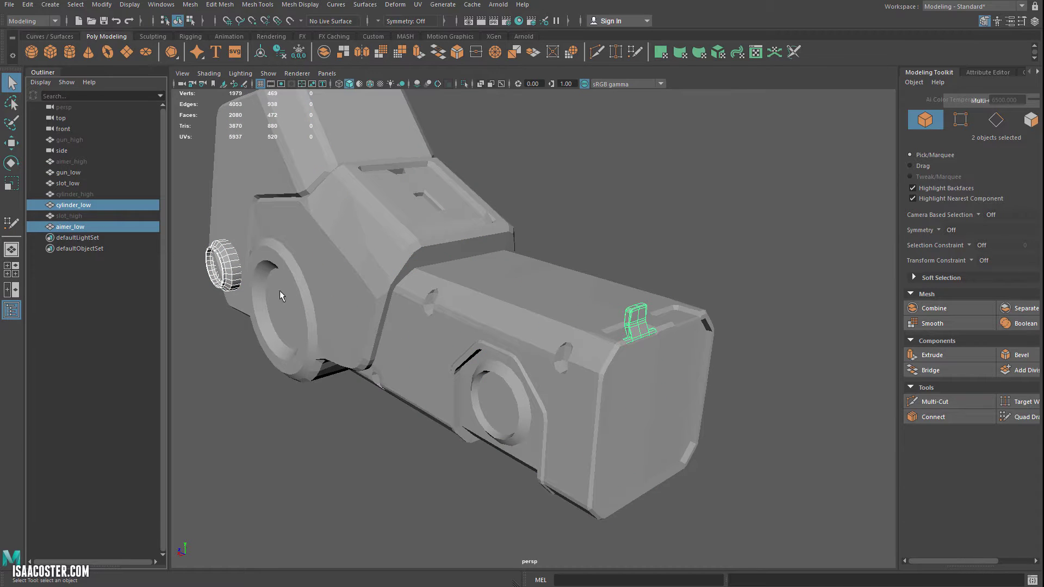
key("ctrl+h")
left_click(219, 272)
key("ctrl+h")
Step: Open the UV Editor for gun_low and size its window to sit beside the model
left_click(408, 295)
mouse_move(409, 296)
left_mouse_down("alt")
mouse_move(372, 299)
mouse_move(397, 283)
left_mouse_up("alt")
left_click(419, 4)
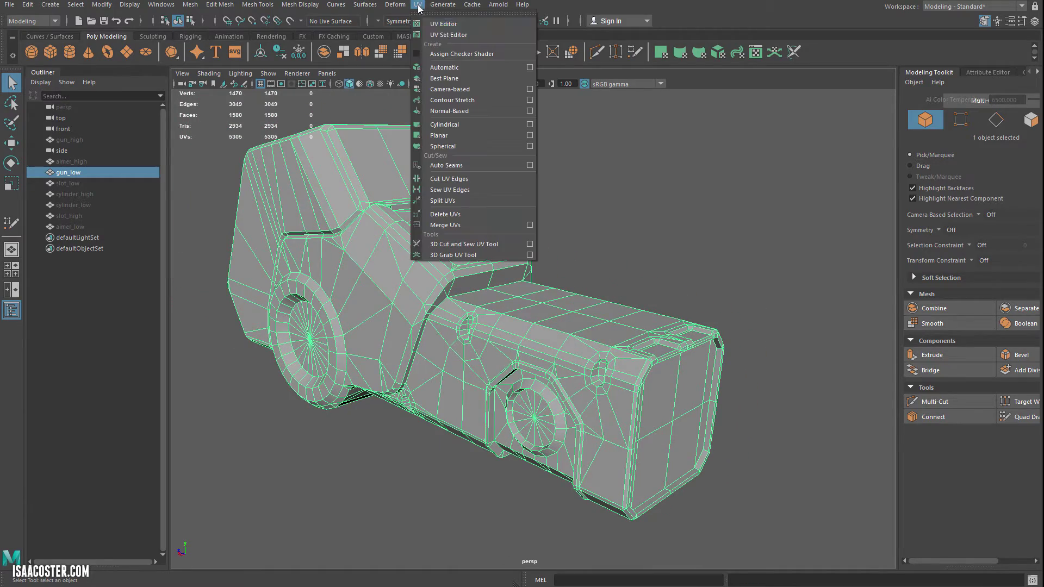
left_click(443, 24)
left_click_drag(276, 142, 325, 120)
left_click_drag(841, 136, 456, 164)
left_click_drag(434, 116, 744, 82)
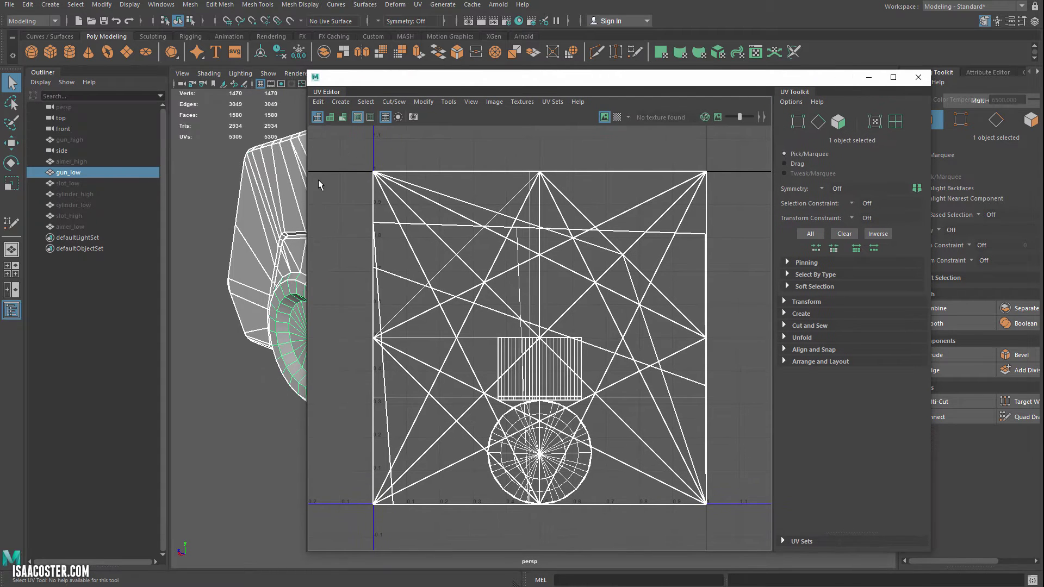
left_click_drag(306, 175, 541, 175)
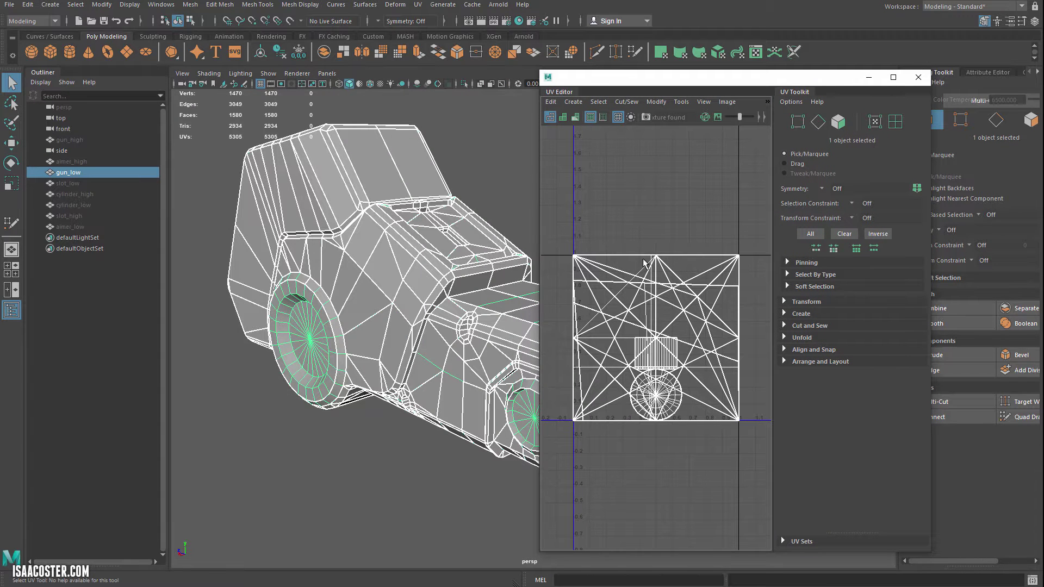
Step: Examine gun_low alongside its current UV layout, switching the mesh to face selection mode
left_click_drag(409, 255, 348, 270, "alt")
middle_click_drag(348, 270, 319, 271, "alt")
left_click_drag(319, 270, 278, 286, "alt")
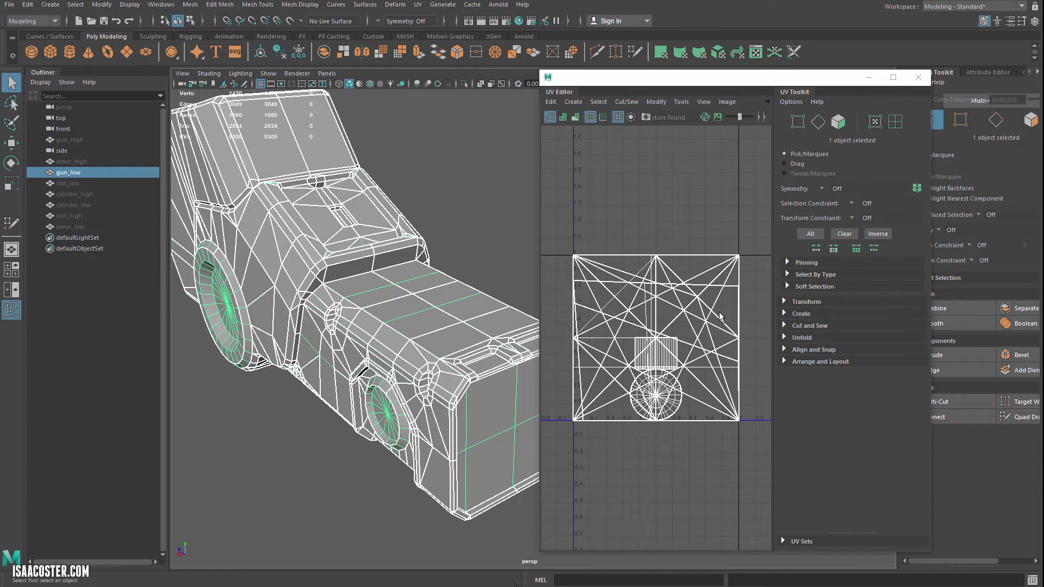
left_click_drag(261, 351, 412, 443, "alt")
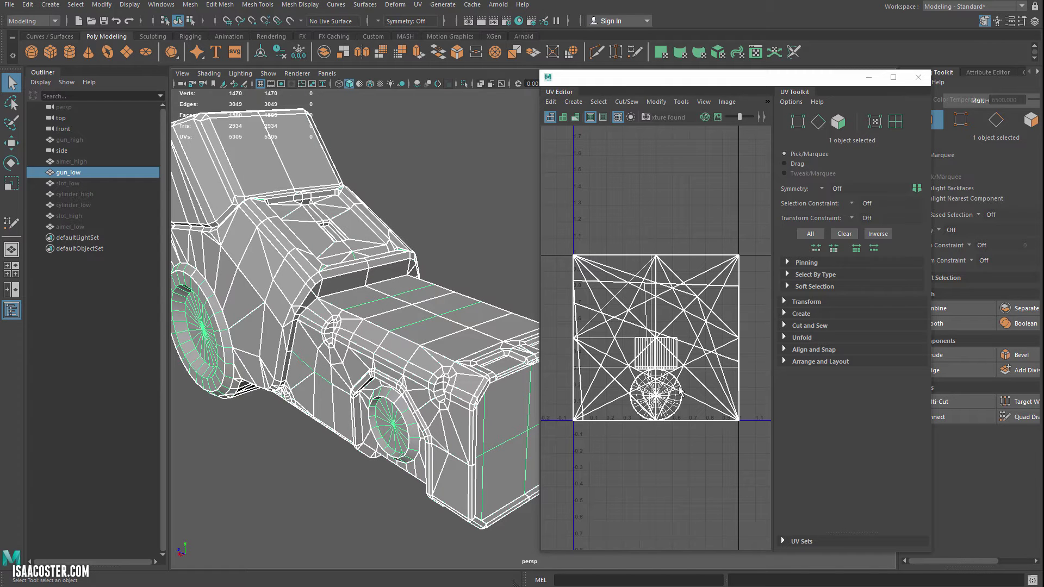
scroll(664, 397, "up", 4)
scroll(631, 375, "down", 1)
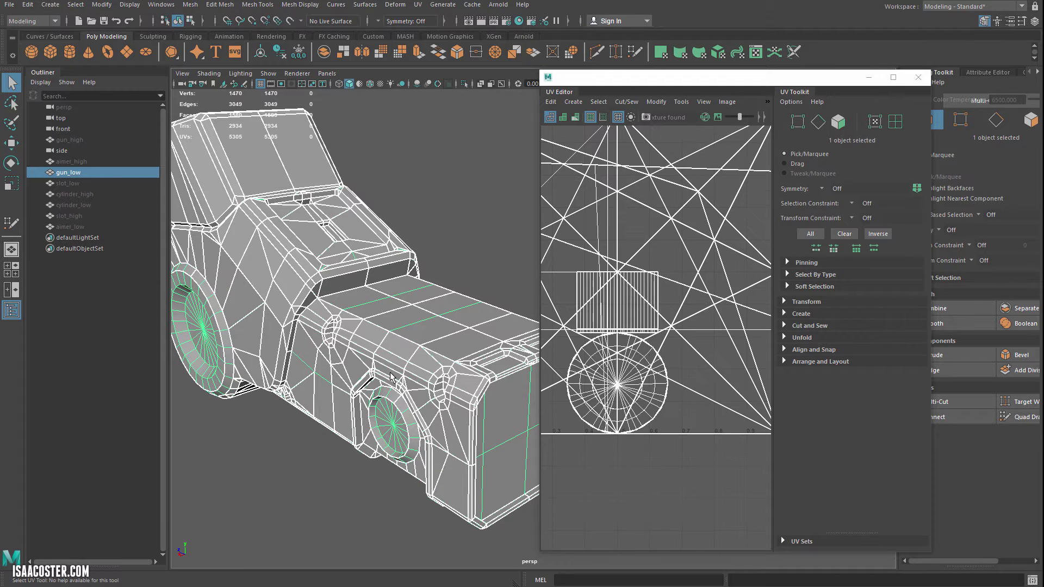
left_click_drag(391, 378, 341, 392, "alt")
right_click_drag(340, 389, 342, 419)
middle_click_drag(357, 388, 377, 401, "alt")
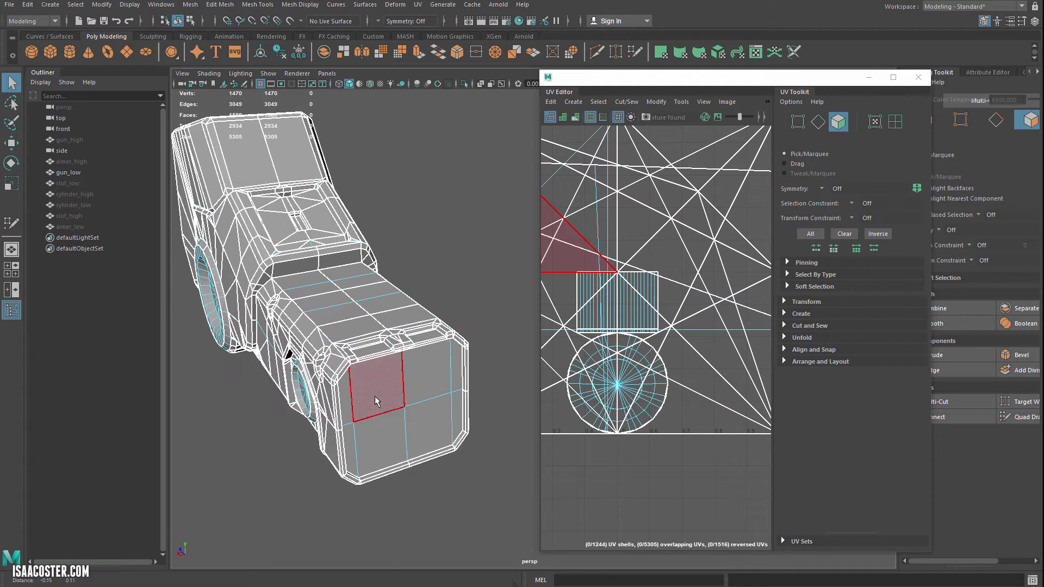
left_click_drag(376, 405, 383, 386, "alt")
scroll(405, 396, "down", 2)
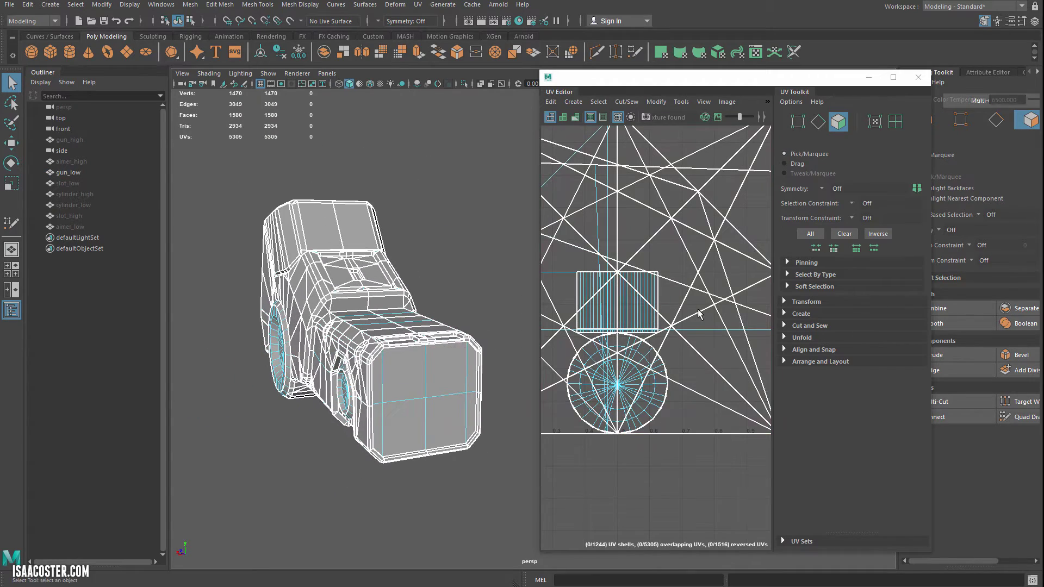
scroll(696, 313, "down", 2)
Step: Select all faces of gun_low, move their UVs out of the 0–1 tile, and widen the UV Editor window
right_click(352, 316)
left_click(405, 300)
left_click_drag(229, 204, 524, 503)
left_click_drag(451, 435, 447, 460, "alt")
right_click_drag(664, 367, 546, 316, "alt")
left_click_drag(479, 283, 454, 264, "alt")
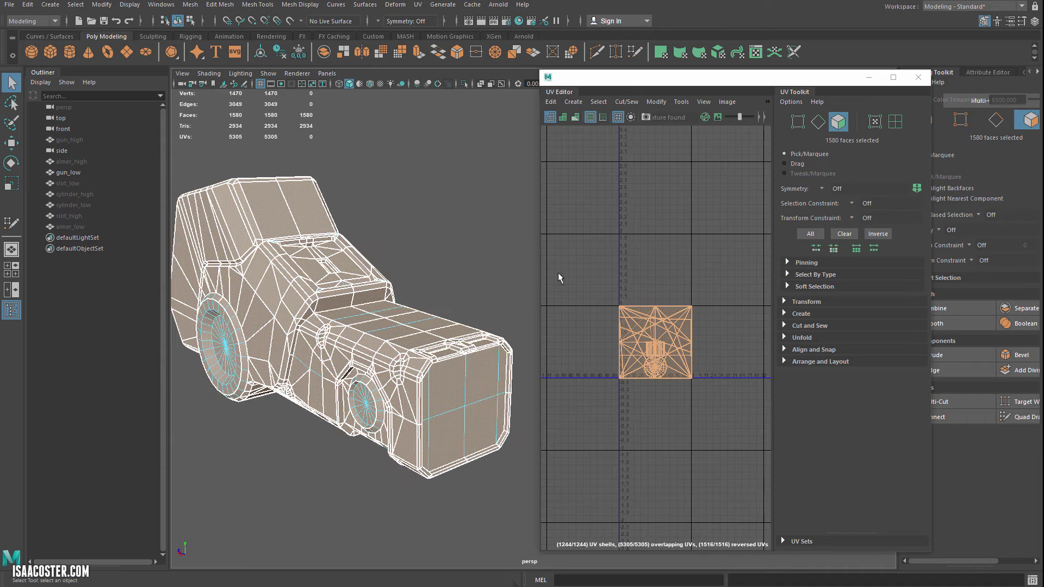
key("w")
left_click_drag(655, 342, 598, 476)
scroll(652, 335, "up", 4)
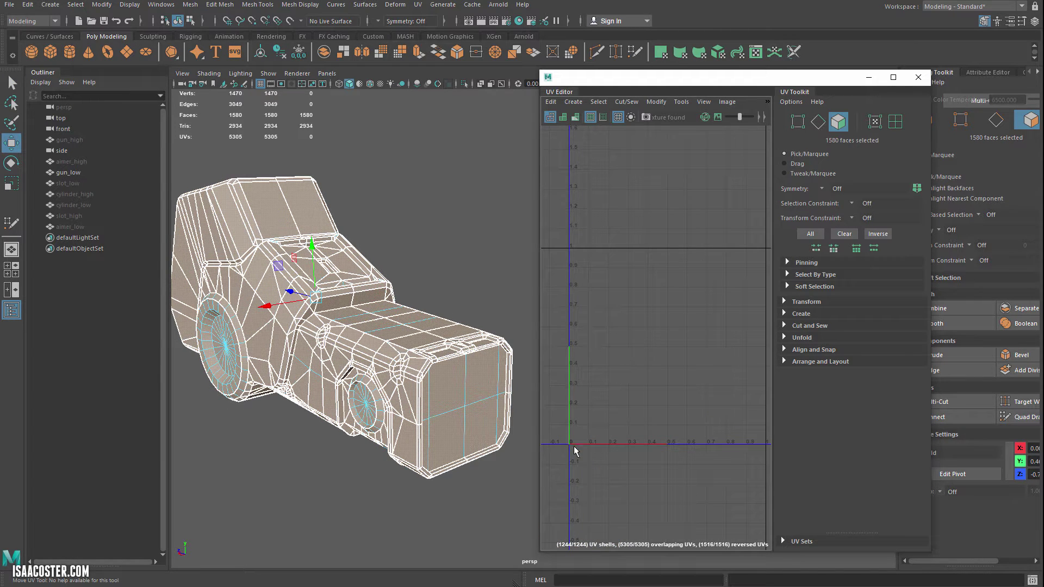
middle_click_drag(607, 445, 597, 416, "alt")
middle_click_drag(646, 323, 641, 337, "alt")
left_click_drag(539, 335, 505, 335)
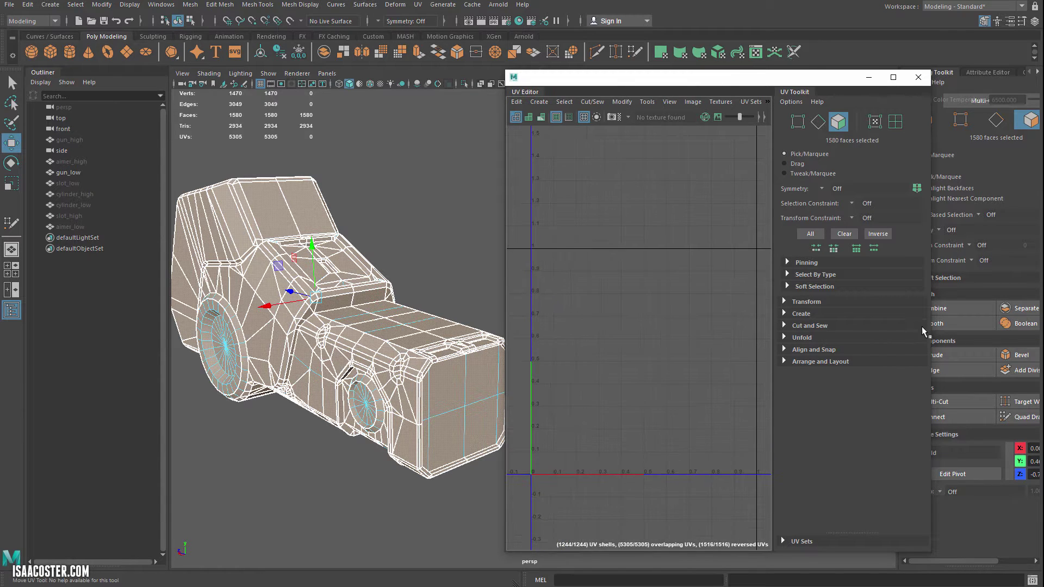
left_click_drag(932, 328, 1008, 330)
Step: Select the eight faces on the gun's flat front end and give them a camera-based UV projection
left_click_drag(409, 334, 356, 328, "alt")
left_click(390, 372)
left_click(392, 401, "shift")
left_click(411, 373, "shift")
left_click(415, 406, "shift")
left_click(460, 385, "shift")
left_click(462, 403, "shift")
left_click(482, 364, "shift")
left_click(483, 392, "shift")
left_click_drag(443, 393, 239, 329, "alt")
left_click(541, 102)
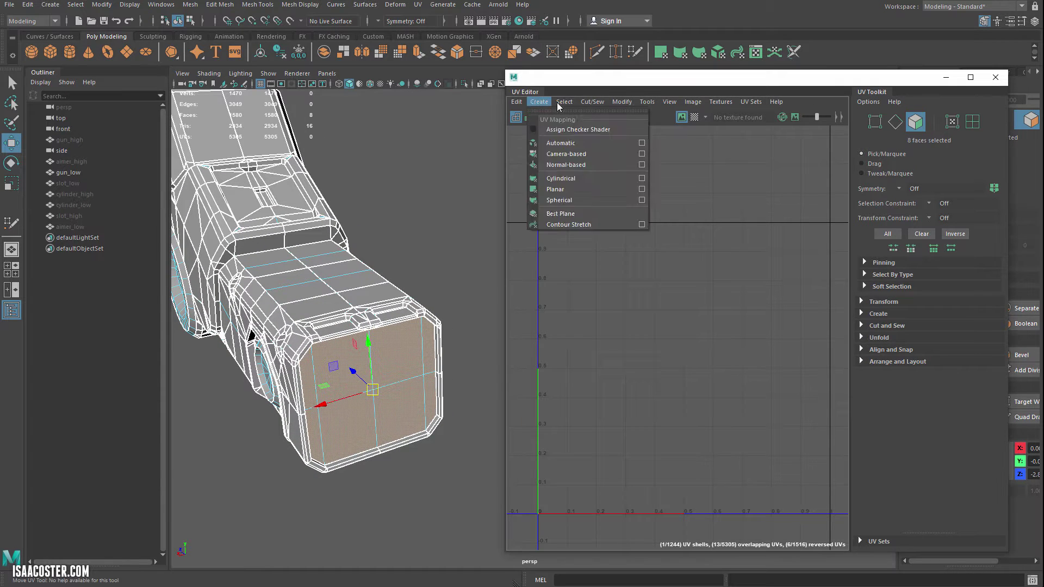
left_click(589, 154)
scroll(739, 277, "down", 2)
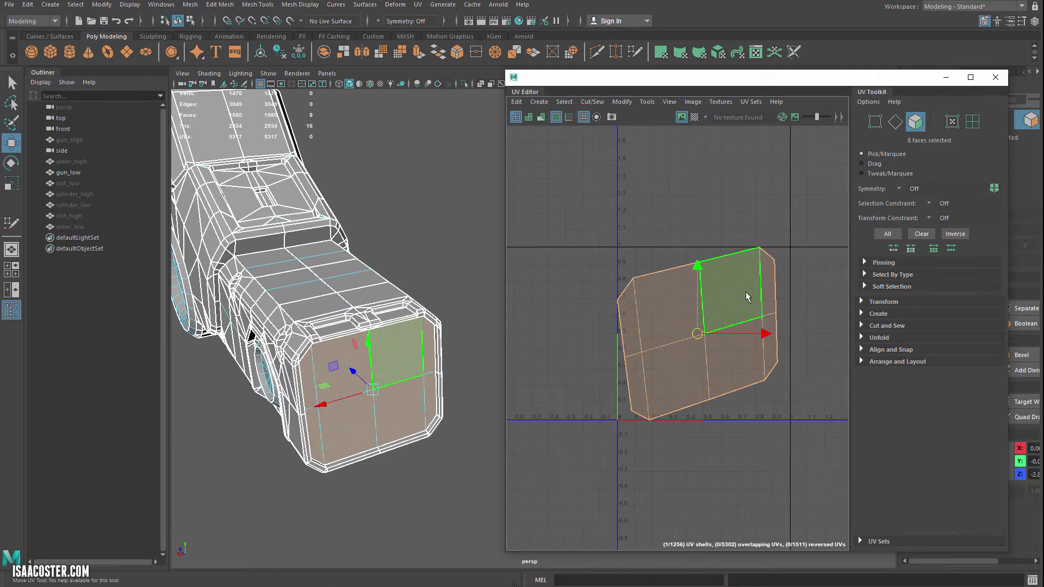
Step: Try to optimize the UVs of the gun's eight front-end faces, dismissing the non-manifold geometry fix
left_click(863, 338)
left_click(884, 352)
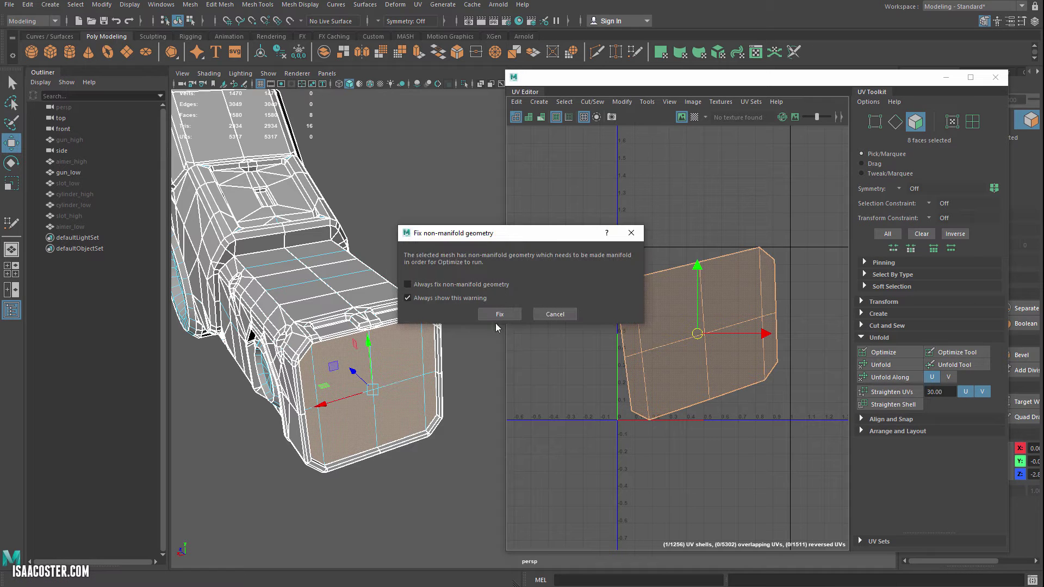
left_click_drag(453, 237, 541, 206)
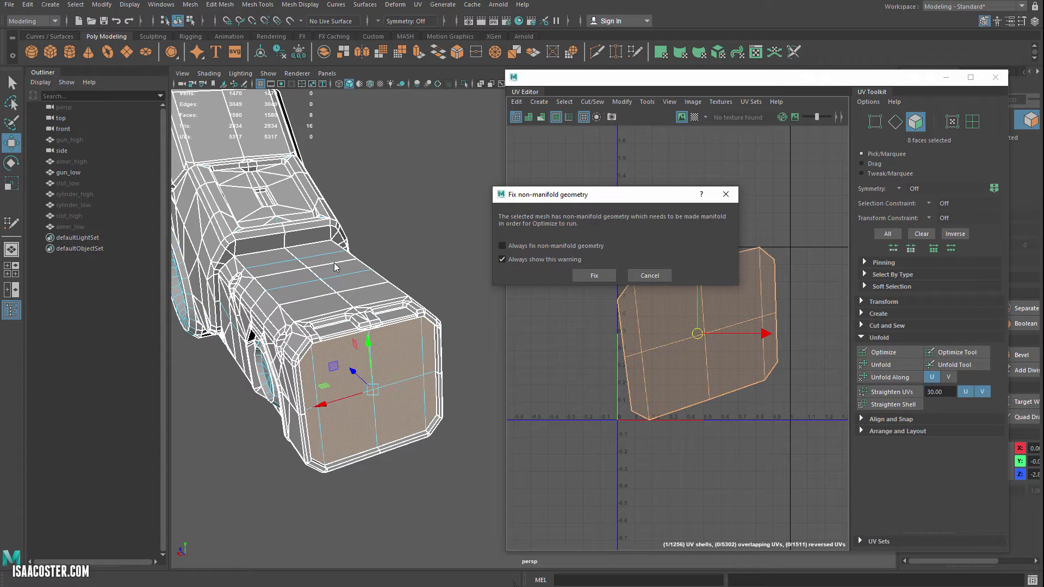
left_click(647, 276)
Step: Select gun_low as an object and run Cleanup on it for lamina faces and nonmanifold geometry, using normals and geometry
left_click_drag(371, 331, 388, 334, "alt")
key("F8")
key("F8")
left_click(105, 5)
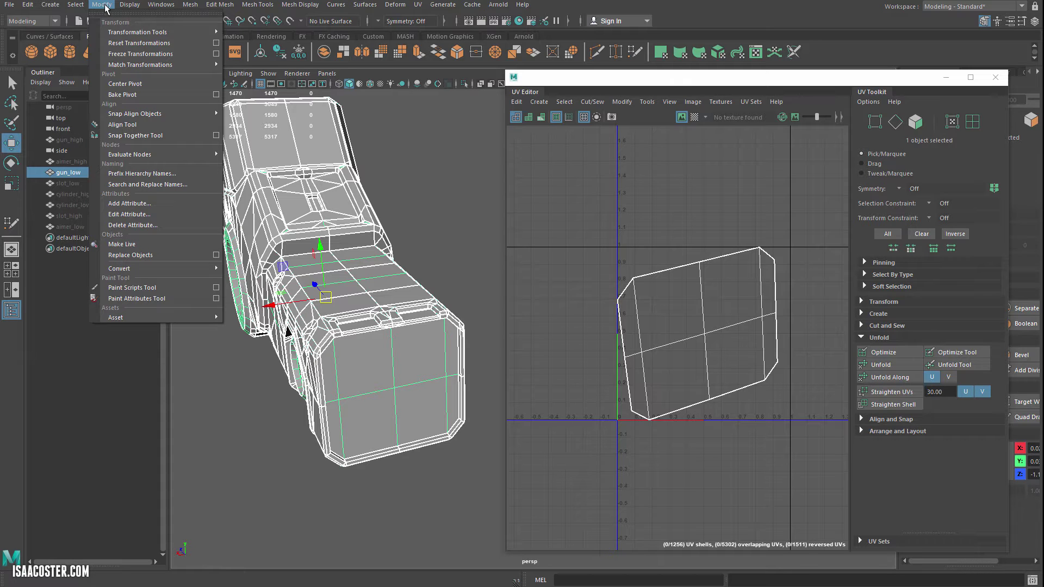
mouse_move(191, 5)
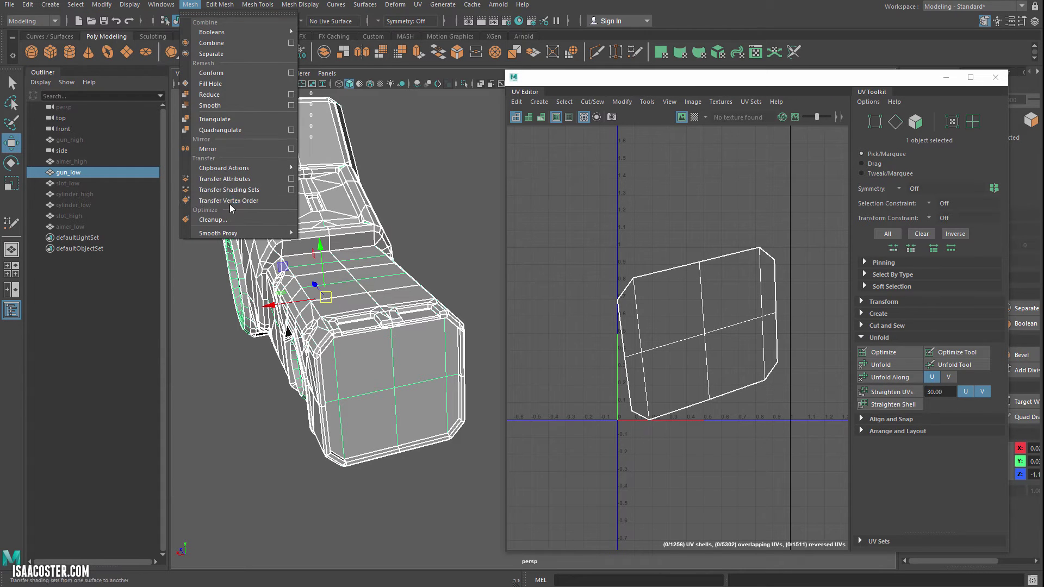
left_click(222, 221)
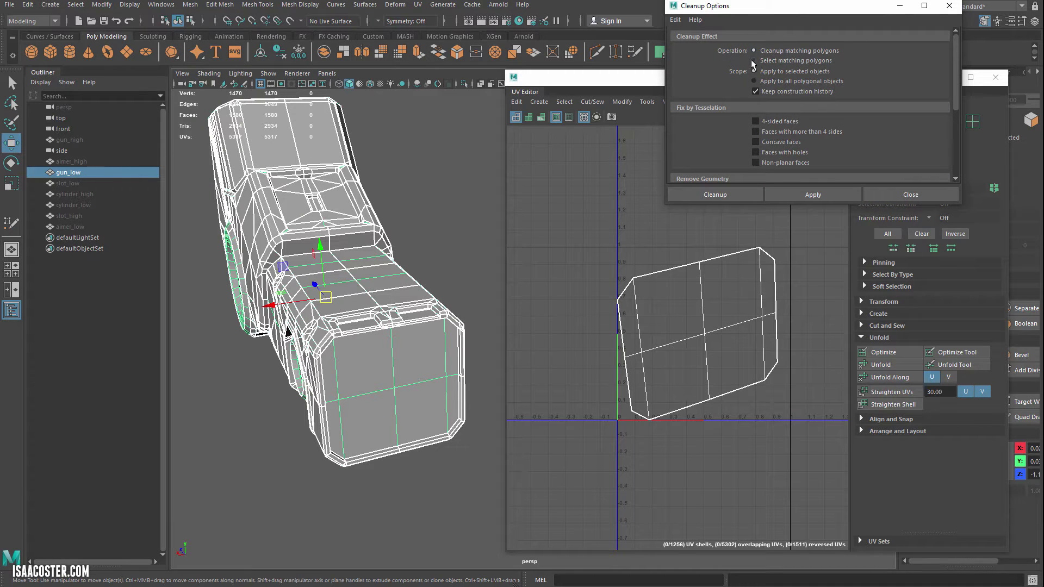
scroll(784, 129, "down", 3)
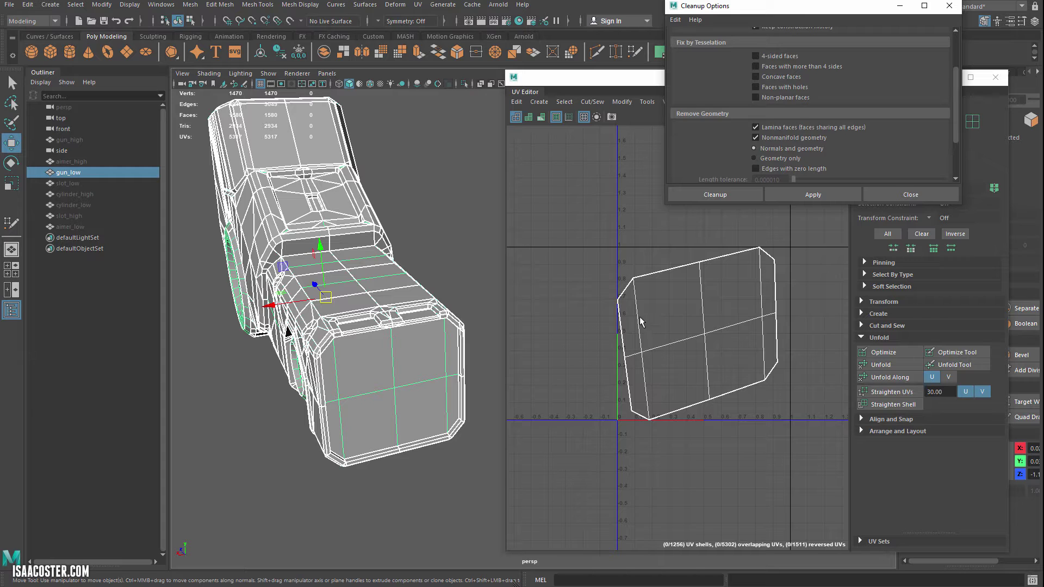
left_click(781, 190)
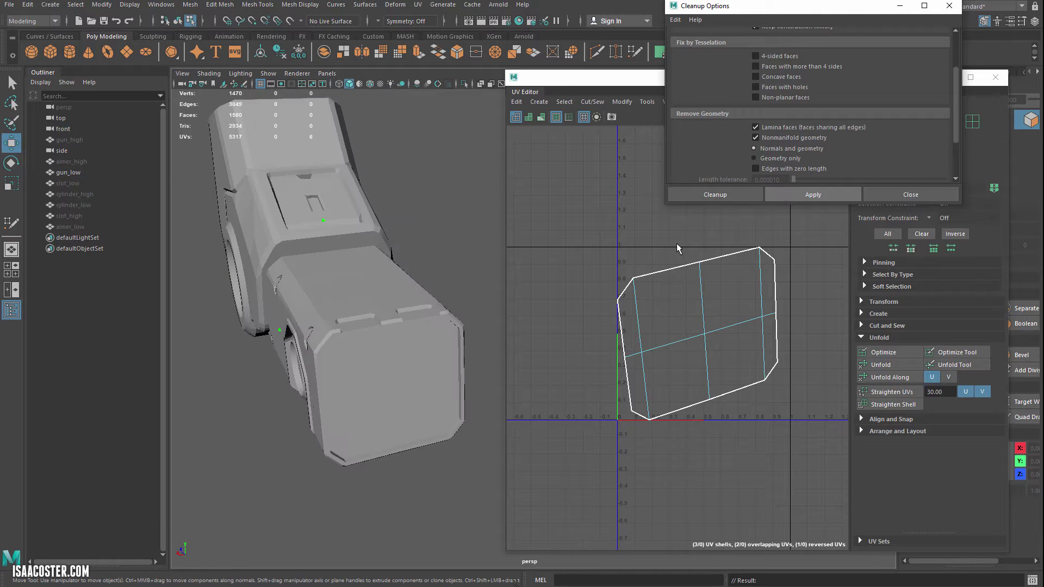
Step: Examine the vertices flagged by the cleanup around the gun's recessed panel, using vertex selection mode
left_click_drag(278, 376, 314, 325, "alt")
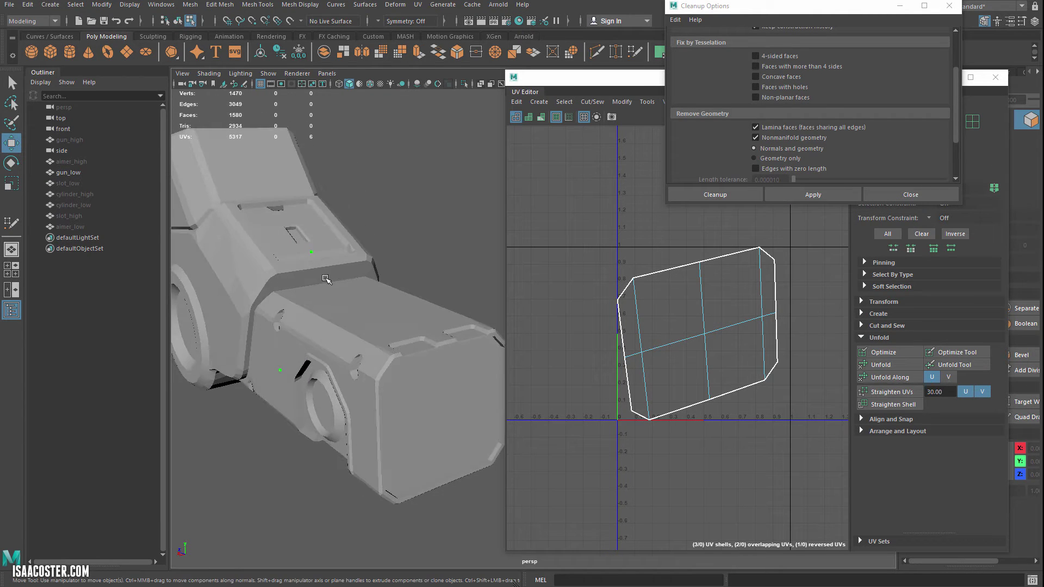
scroll(329, 280, "up", 3)
scroll(333, 282, "up", 3)
middle_click_drag(190, 248, 286, 310, "alt")
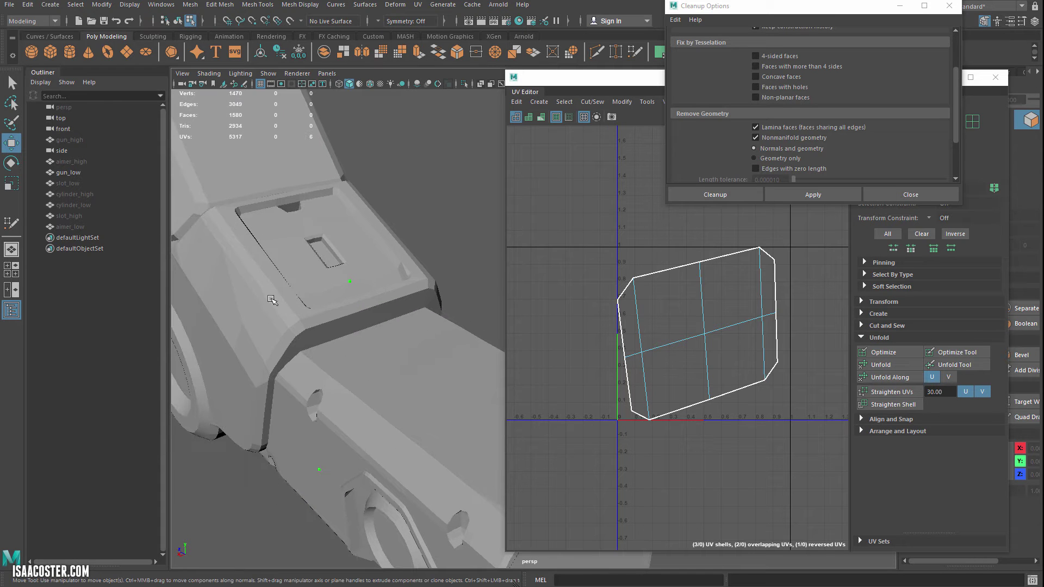
left_click_drag(282, 289, 331, 337, "alt")
right_click_drag(332, 337, 471, 438, "alt")
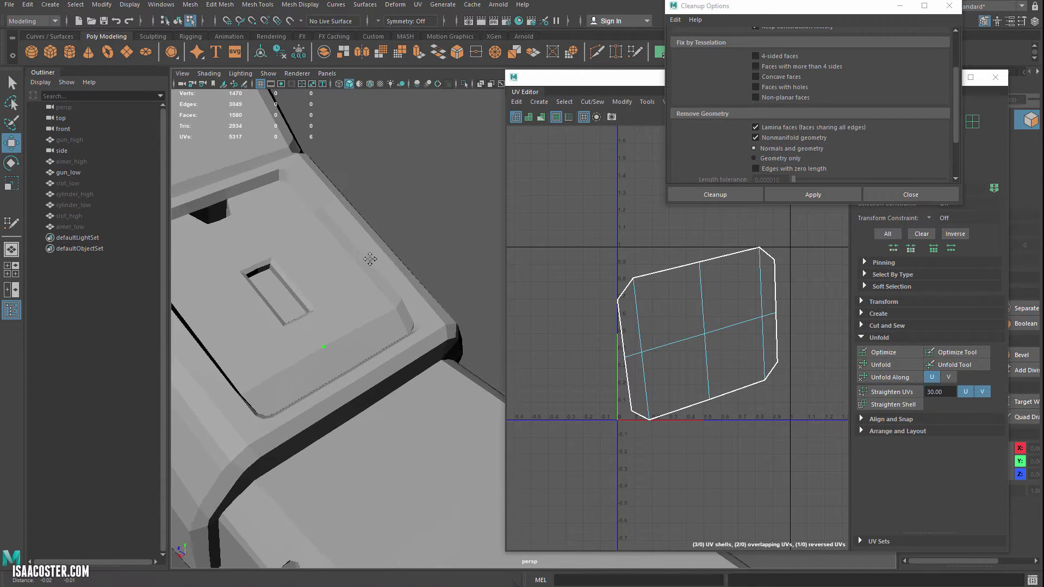
middle_click_drag(352, 242, 382, 250, "alt")
left_click_drag(382, 250, 338, 303, "alt")
left_click(339, 299)
right_click_drag(339, 299, 315, 300)
left_click(315, 306)
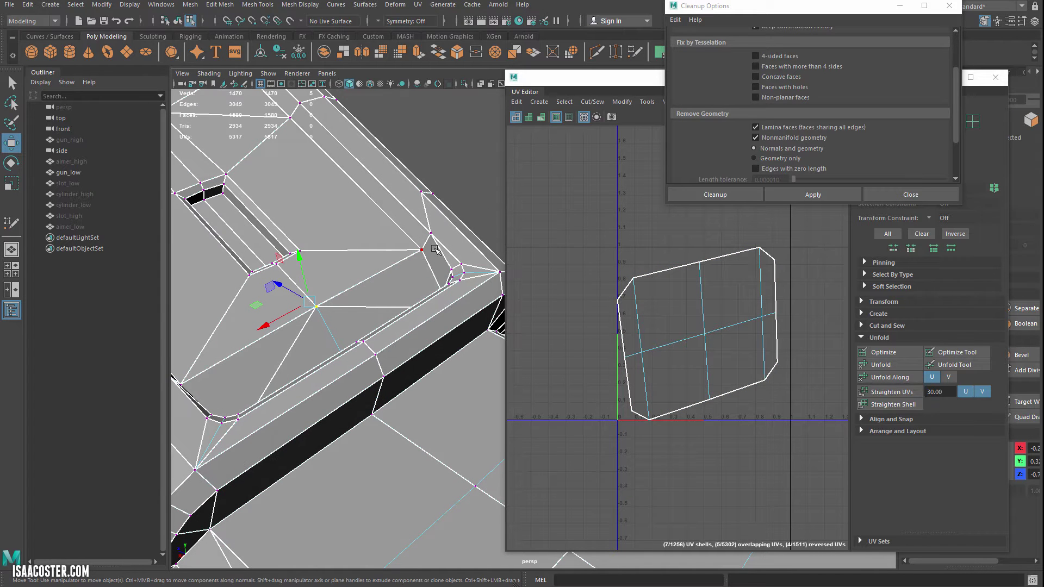
Step: Reselect gun_low as an object and examine the corners of the small rectangular recess close up
key("F8")
left_click(454, 177)
left_click(299, 332)
scroll(301, 321, "down", 1)
scroll(300, 321, "up", 8)
middle_click_drag(303, 326, 367, 353, "alt")
scroll(361, 348, "down", 7)
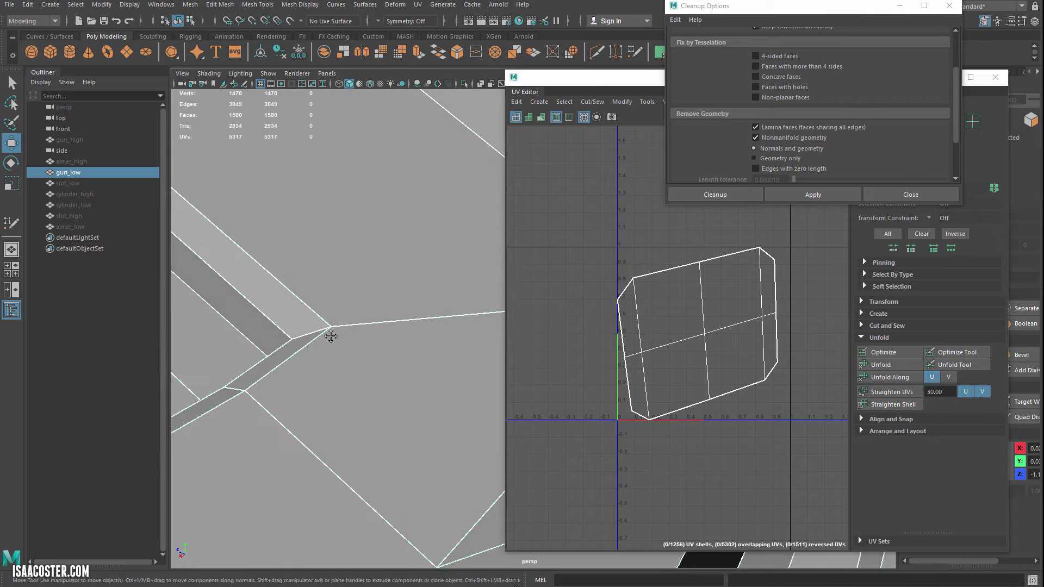
left_click_drag(331, 335, 315, 358, "alt")
middle_click_drag(315, 358, 370, 294, "alt")
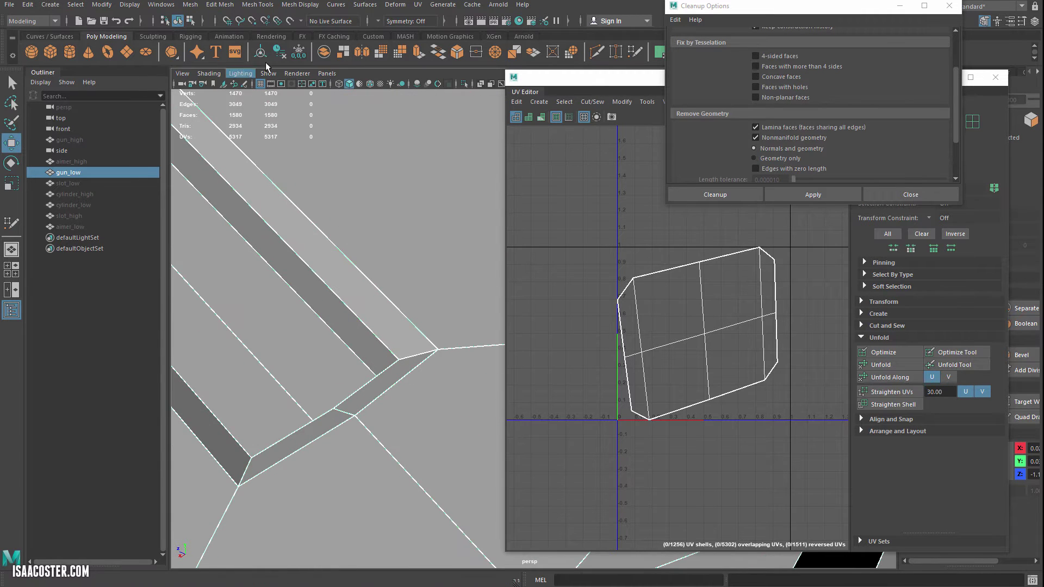
Step: Merge the vertices of gun_low with a threshold of 0.0010 and return the mesh to object selection
left_click(213, 5)
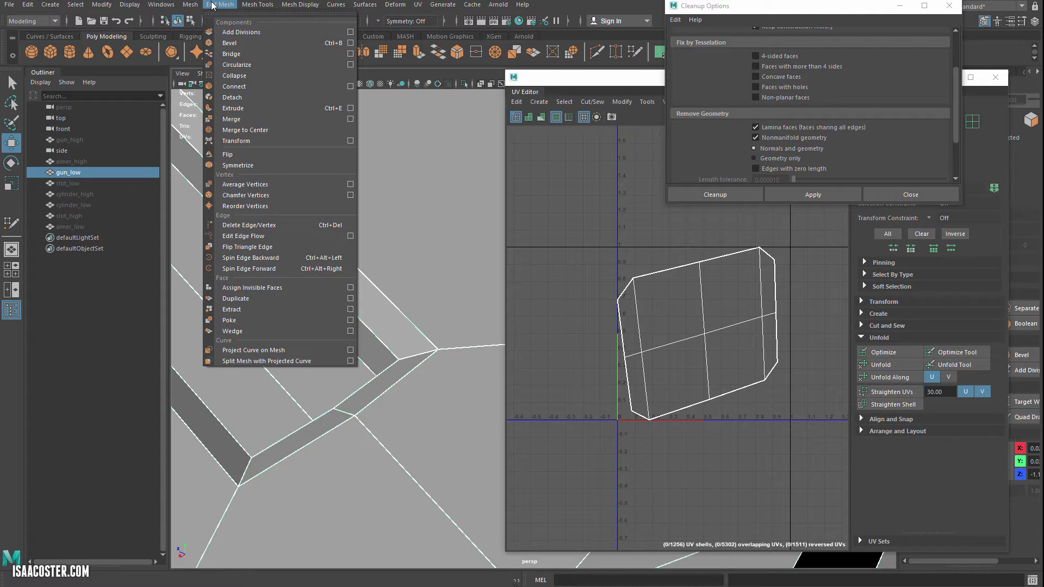
left_click(350, 119)
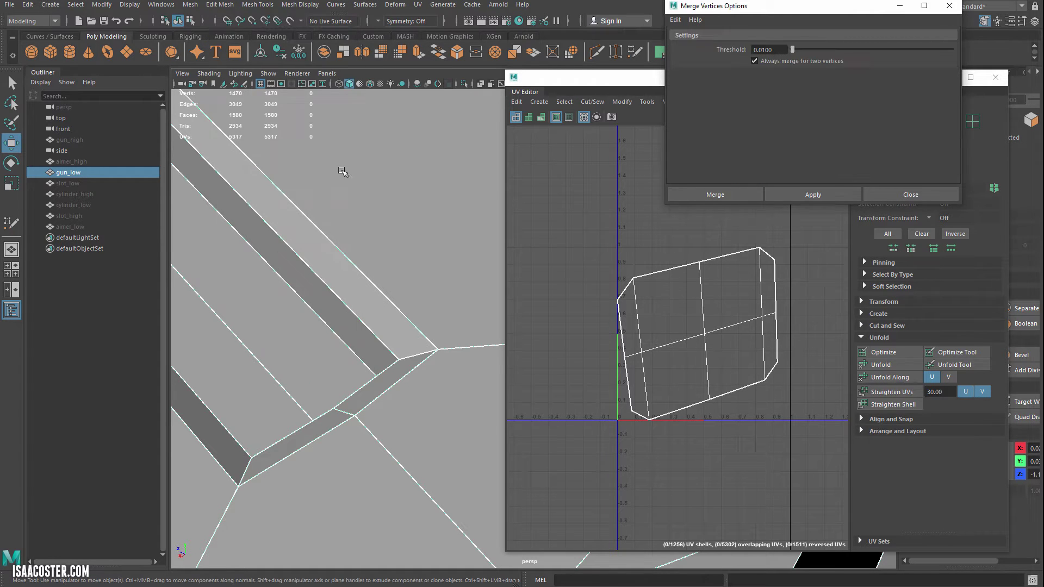
right_click_drag(496, 361, 429, 272, "alt")
middle_click_drag(408, 371, 332, 376, "alt")
left_click_drag(330, 377, 392, 404, "alt")
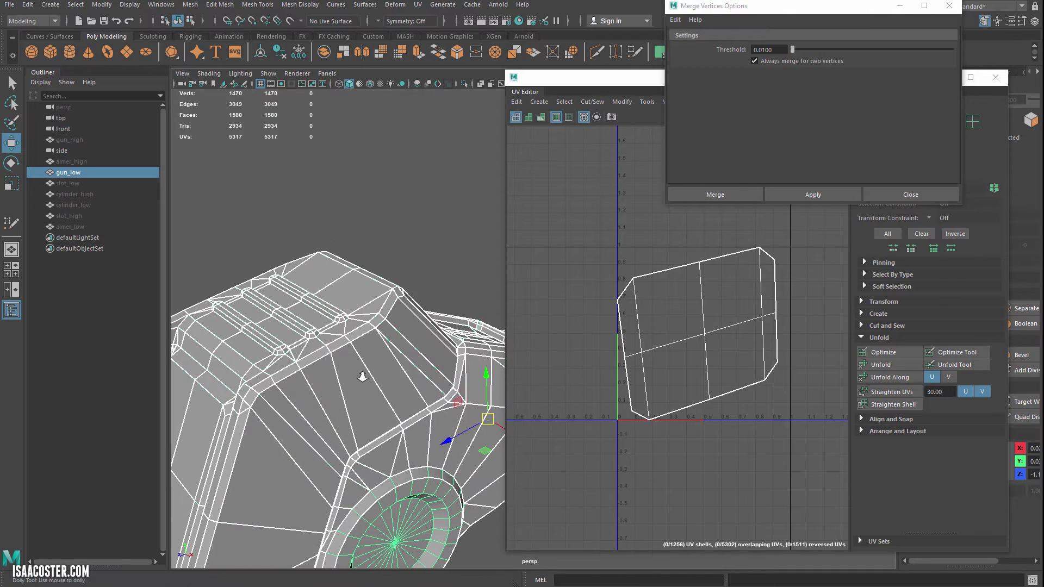
left_click_drag(763, 51, 797, 50)
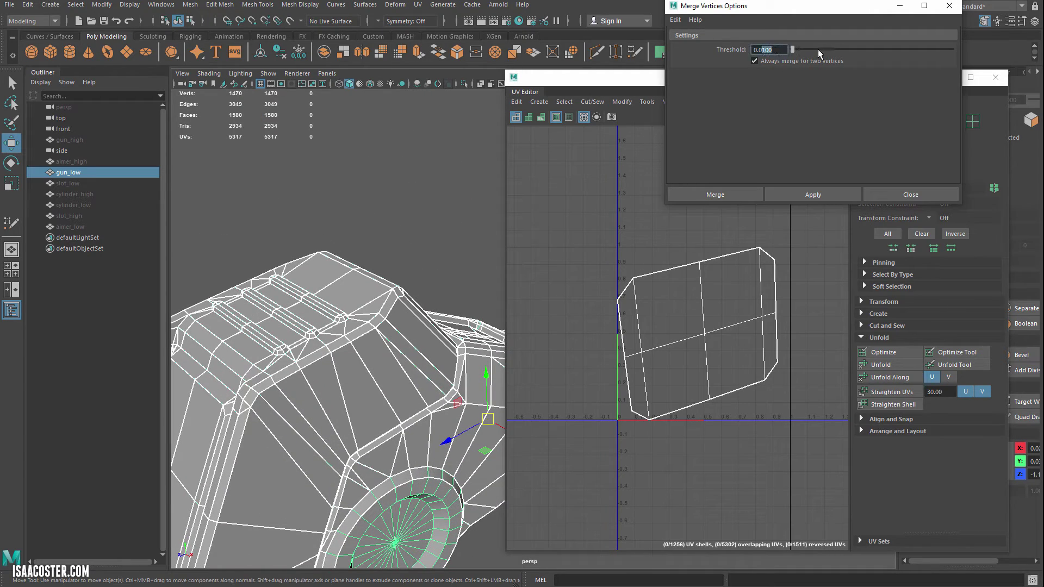
type("010")
key("Return")
left_click(813, 195)
left_click_drag(255, 412, 288, 375, "alt")
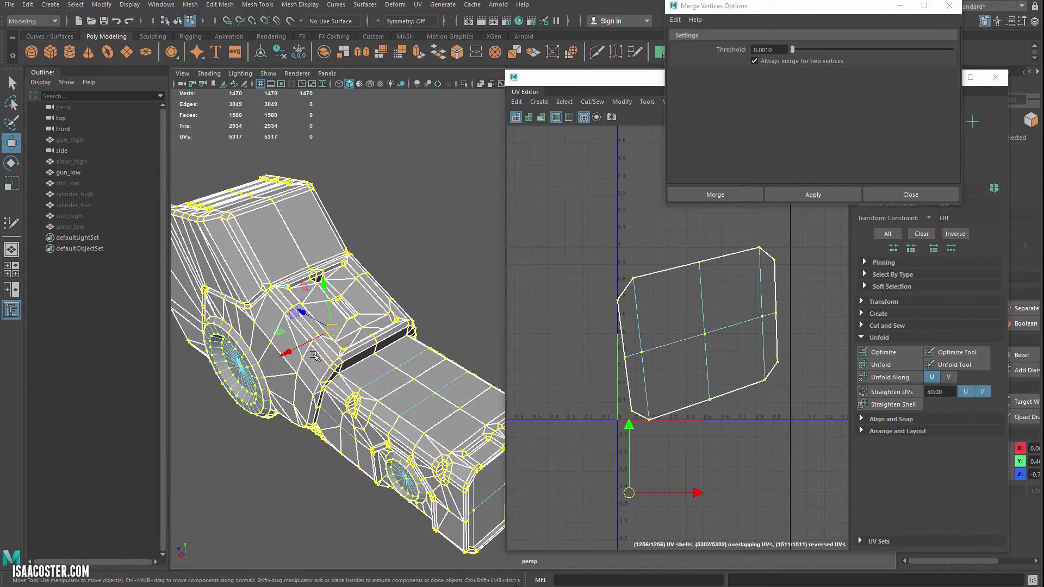
right_click_drag(314, 354, 367, 271)
left_click_drag(393, 277, 305, 322, "alt")
left_click(948, 5)
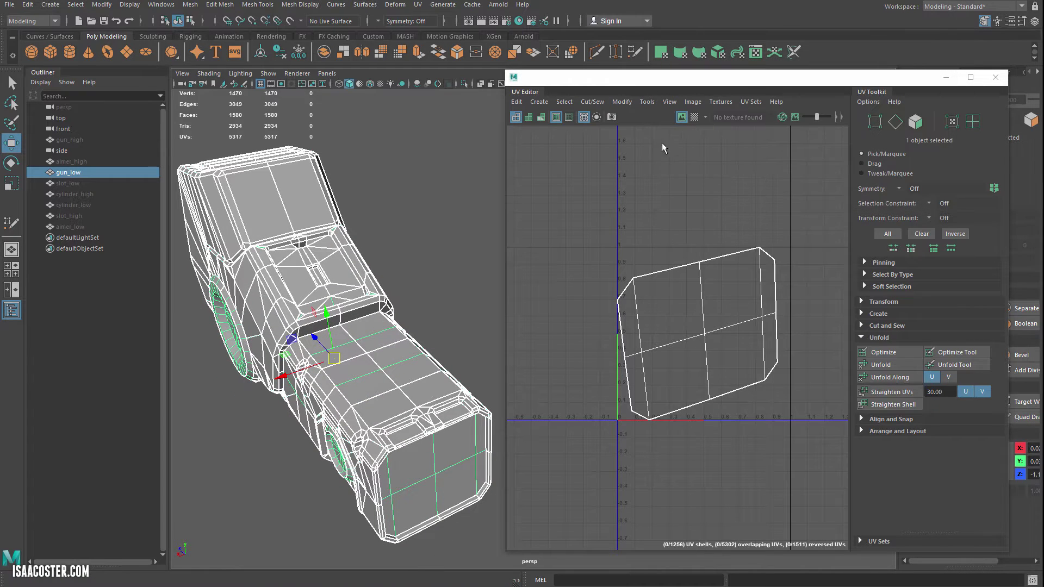
Step: Select the front-end UV shell's faces and optimize their UVs, accepting the non-manifold geometry fix
right_click_drag(737, 270, 743, 293)
double_click(743, 294)
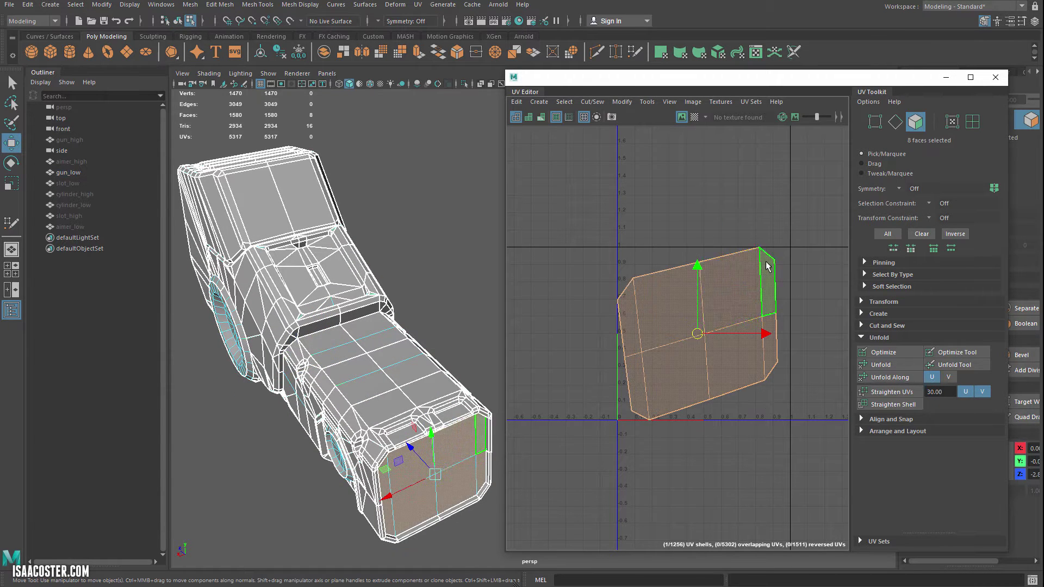
left_click(879, 353)
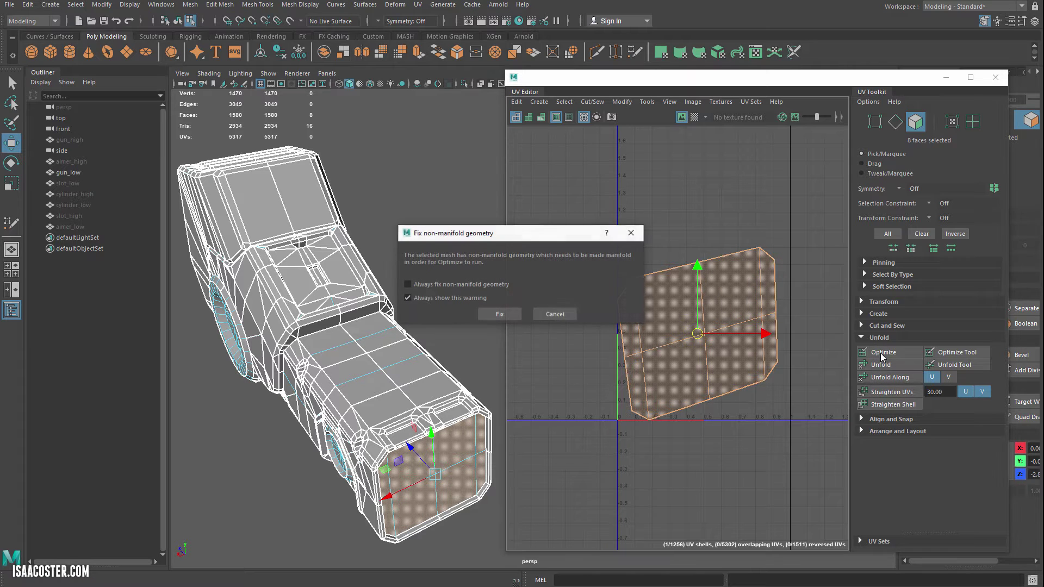
left_click(500, 314)
left_click_drag(367, 381, 398, 367, "alt")
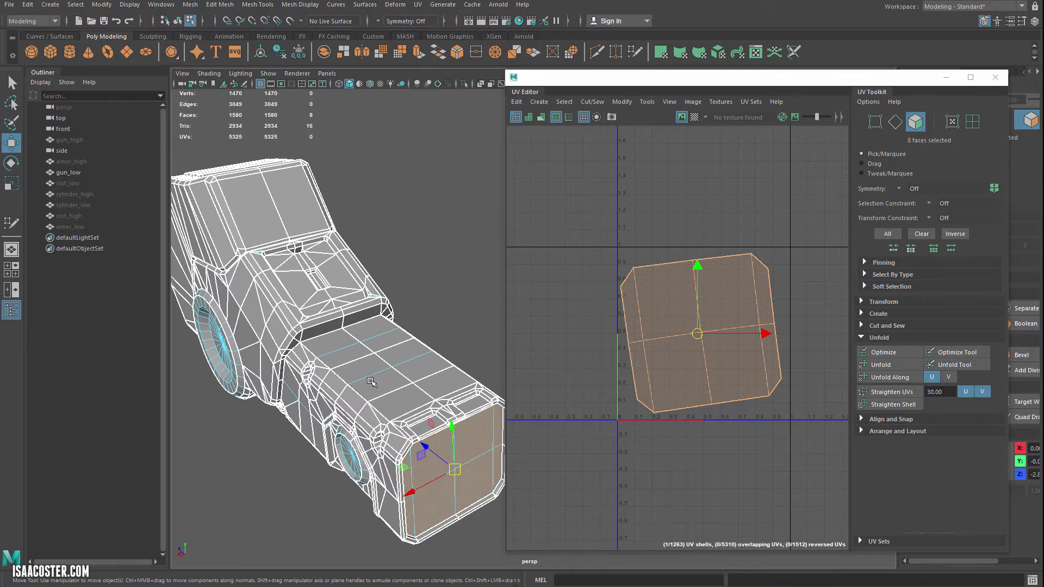
Step: Rotate the front-end UV shell until its edges line up with the UV grid, and deselect it
middle_click_drag(743, 304, 733, 298, "alt")
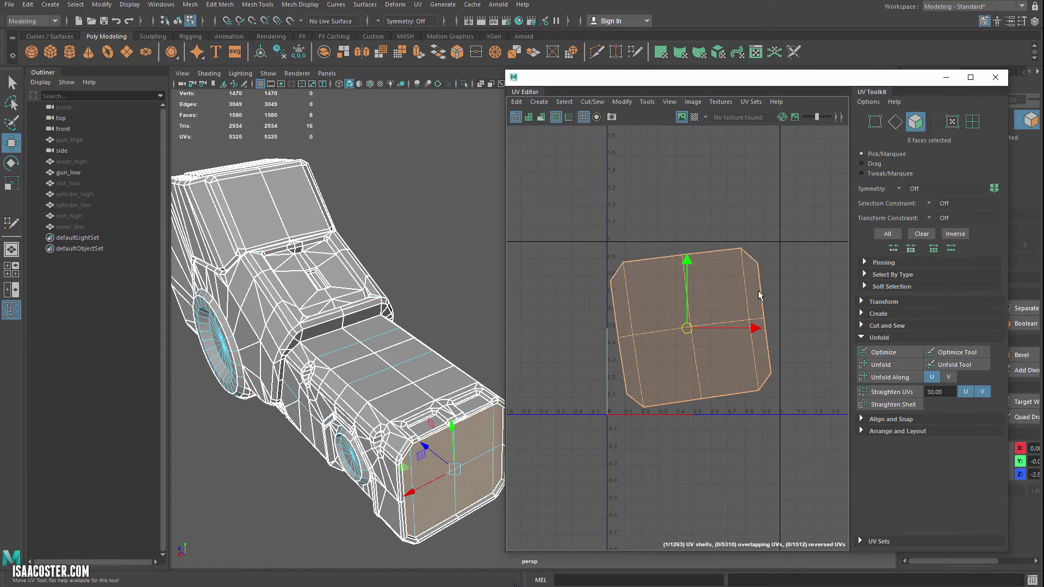
key("e")
left_click_drag(736, 294, 742, 300)
left_click(804, 303)
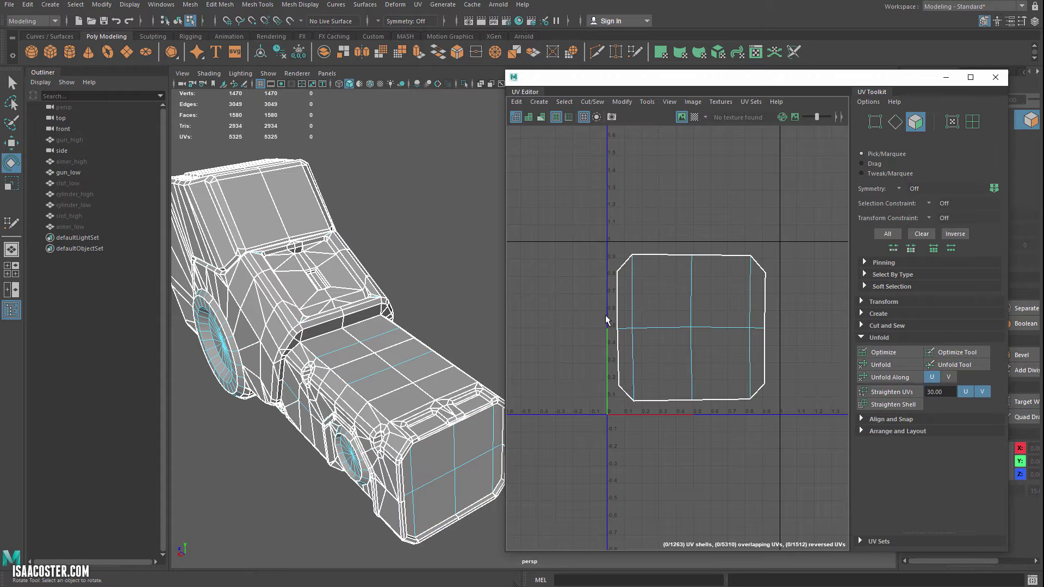
Step: Select all faces of the front-end UV shell and unfold them
left_click_drag(793, 217, 511, 471)
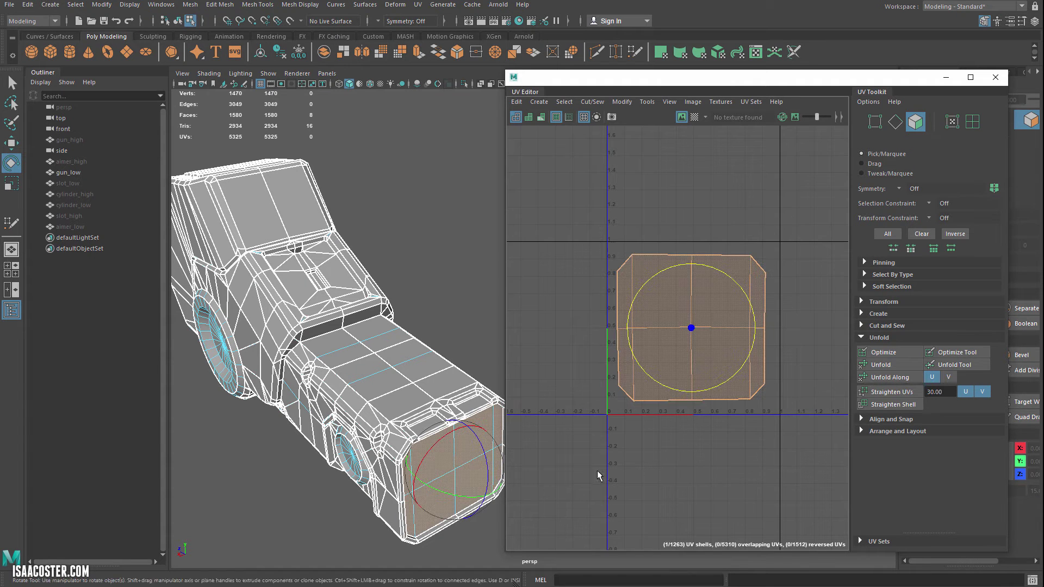
left_click(882, 364)
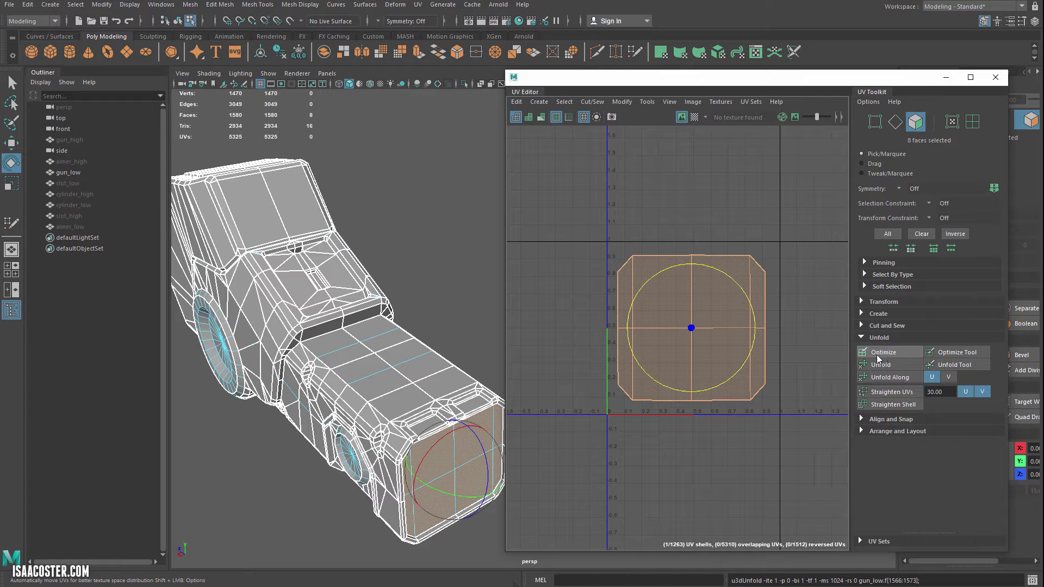
left_click(693, 317)
Step: Turn on the checker map and check the pattern on the gun's front end for distortion
left_click_drag(376, 508, 320, 408, "alt")
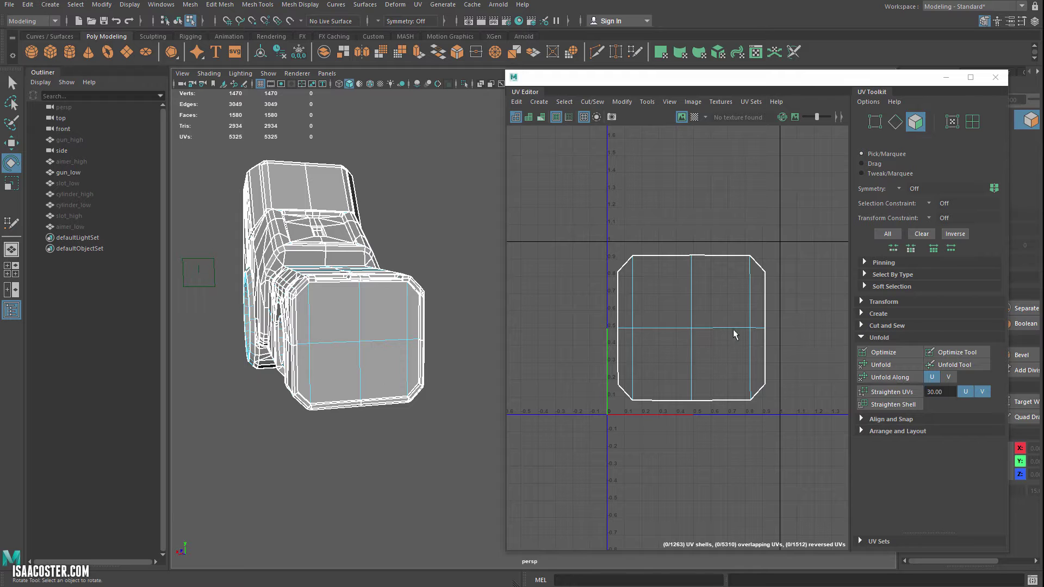
middle_click_drag(665, 220, 678, 224, "alt")
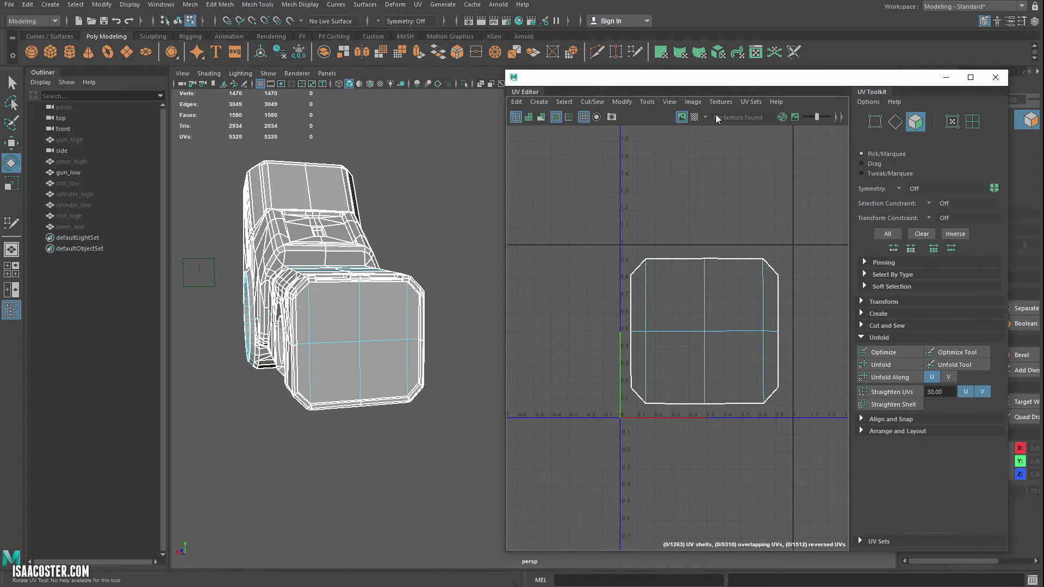
left_click(694, 117)
scroll(477, 444, "up", 5)
middle_click_drag(337, 305, 467, 286, "alt")
left_click_drag(467, 286, 526, 245, "alt")
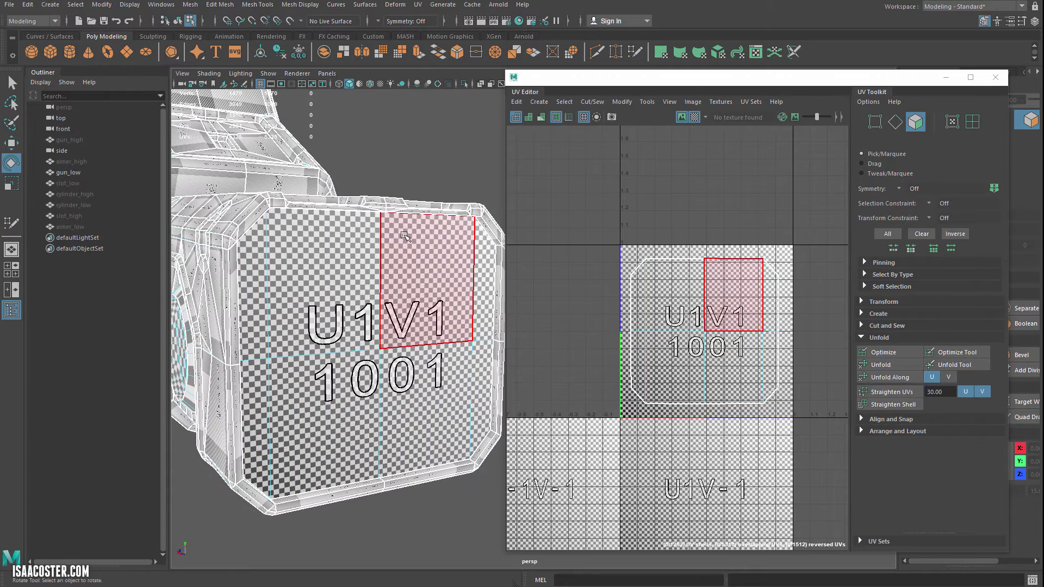
left_click_drag(417, 424, 430, 462, "alt")
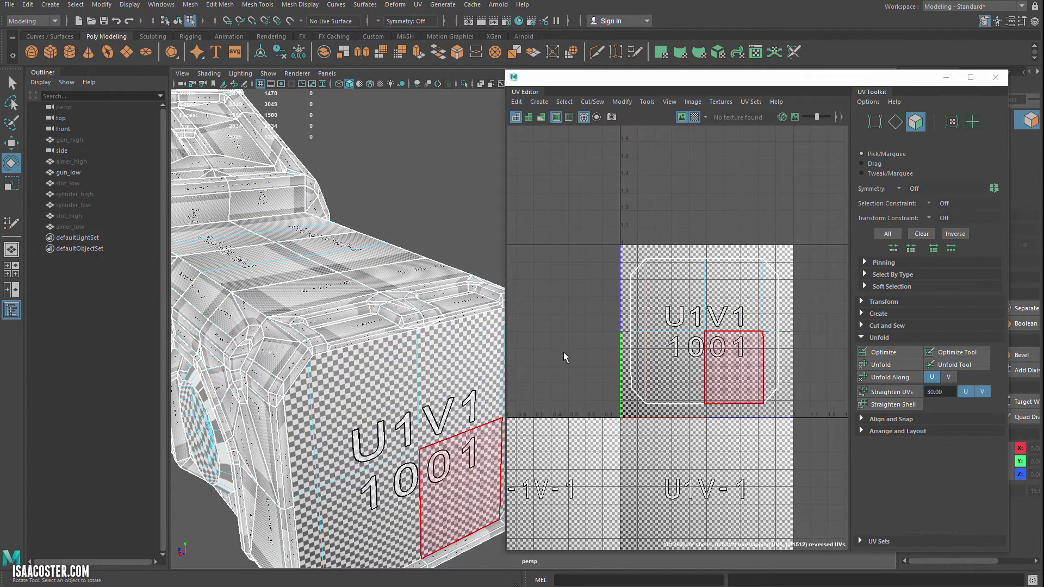
left_click_drag(498, 378, 402, 310, "alt")
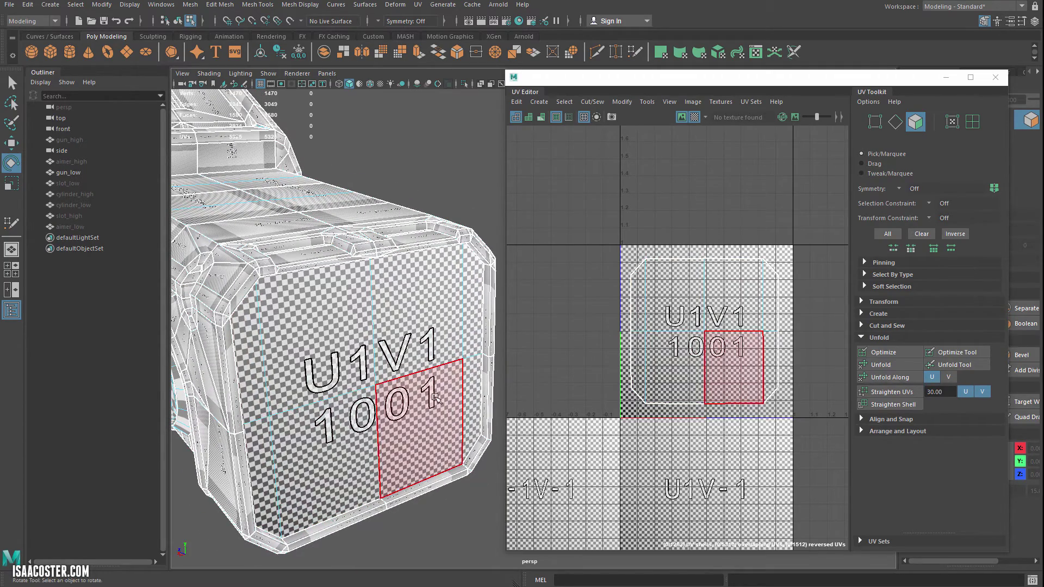
Step: Move the two UVs at the shell's upper-left corner downward to test the checker distortion, and undo the move
right_click_drag(639, 273, 680, 279)
left_click(636, 265)
key("w")
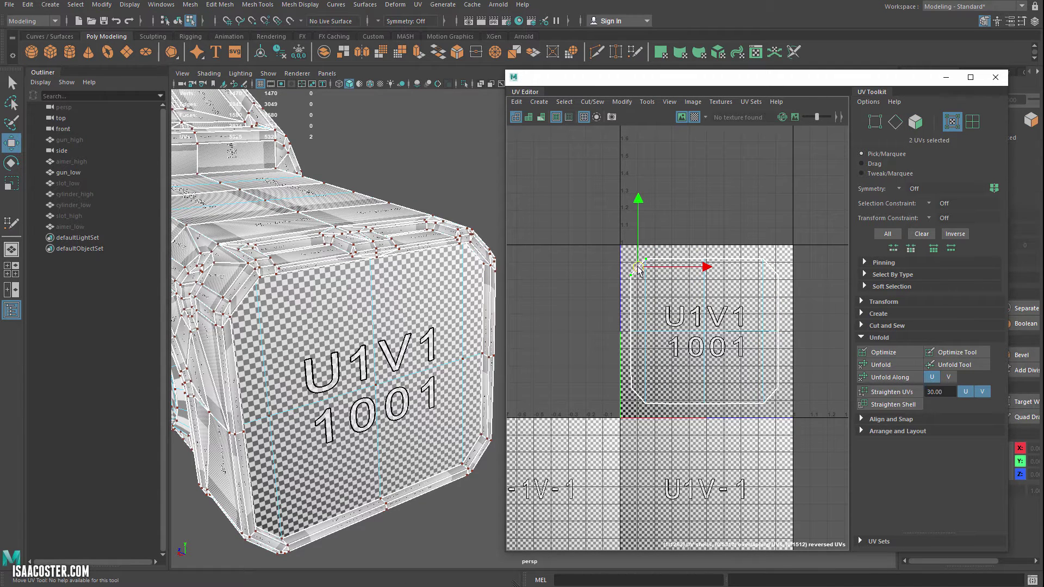
left_click_drag(638, 272, 634, 321)
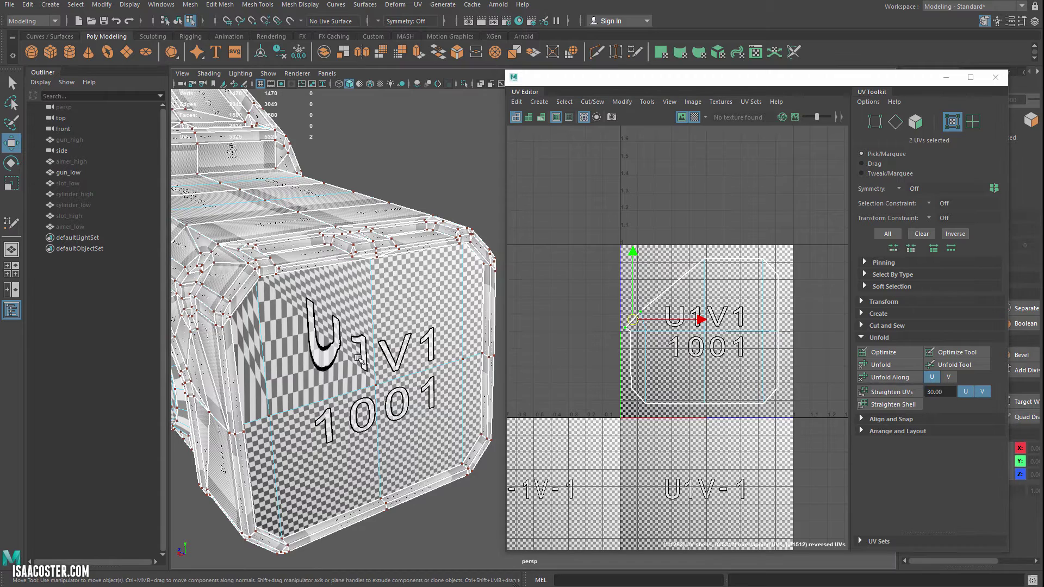
left_click_drag(359, 358, 291, 325, "alt")
left_click_drag(246, 294, 389, 296, "alt")
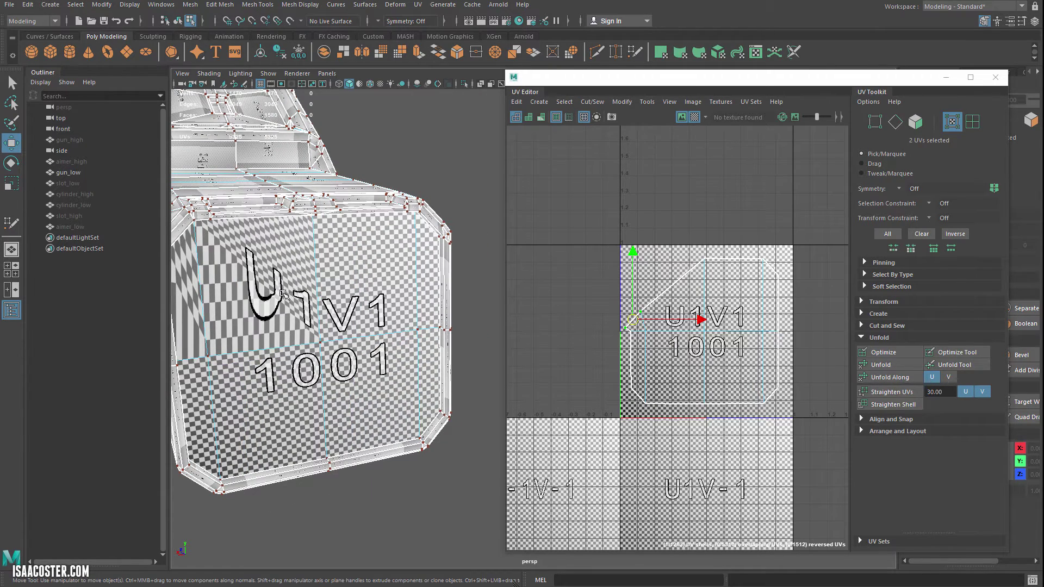
key("ctrl+z")
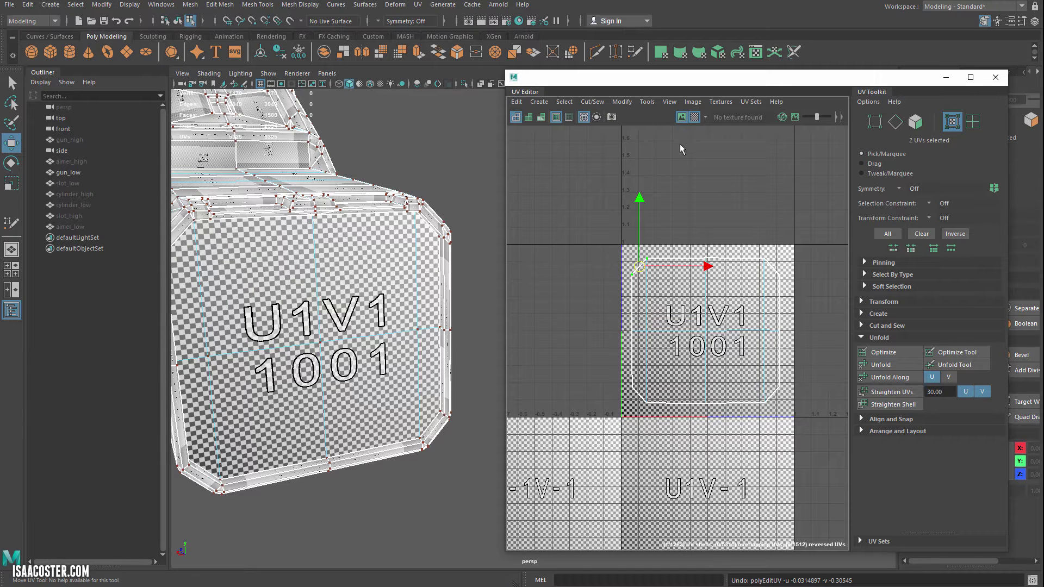
Step: Turn off the checker map and switch from UV selection to face selection on the gun mesh
left_click(695, 118)
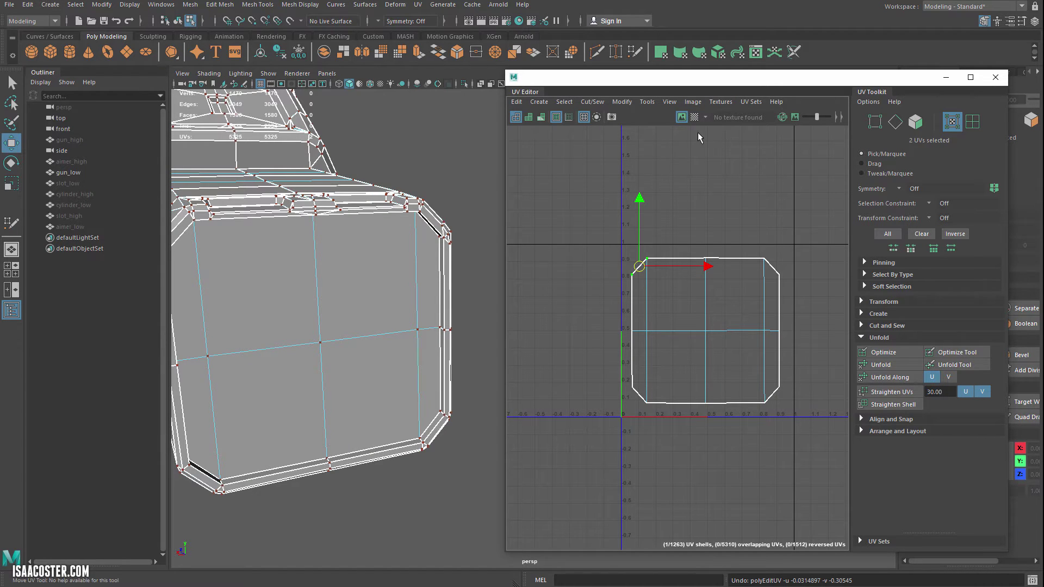
left_click_drag(395, 292, 410, 298, "alt")
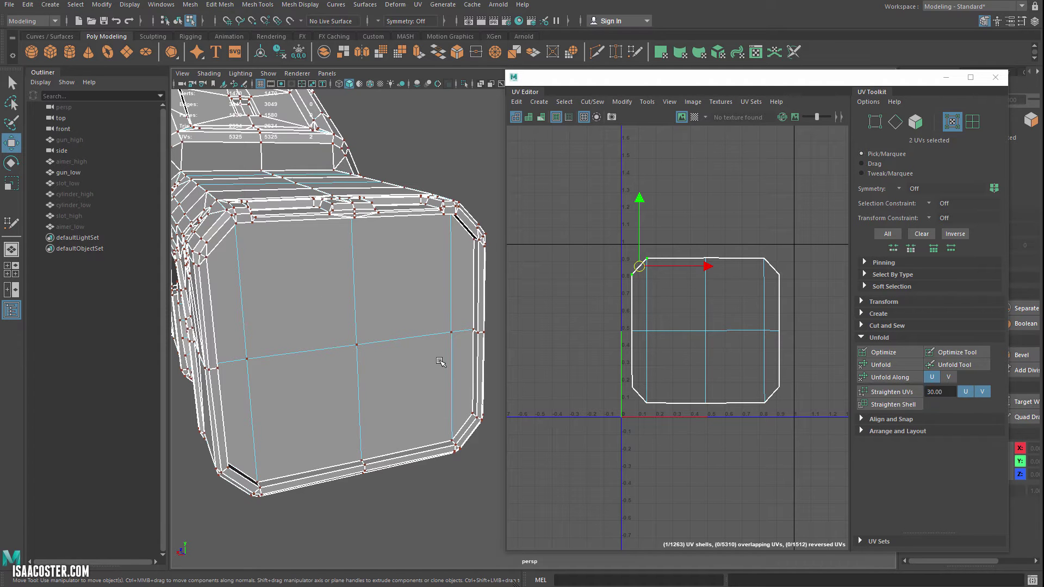
left_click_drag(363, 357, 322, 369, "alt")
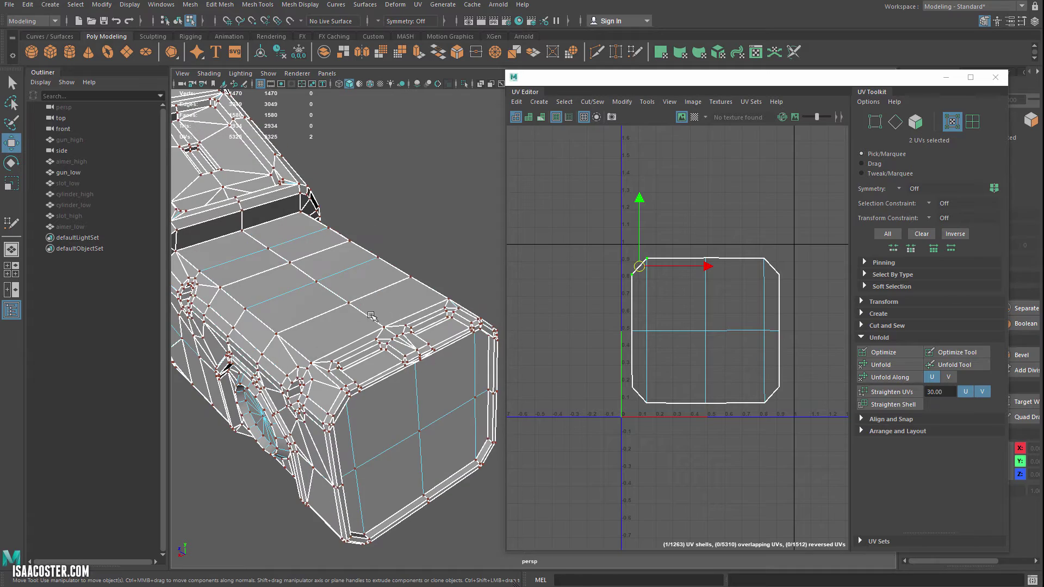
left_click_drag(369, 315, 354, 342, "alt")
right_click_drag(358, 365, 357, 393)
Step: Examine the sides, underside and top of the gun's front section to choose the next faces to unwrap
left_click_drag(365, 363, 362, 314, "alt")
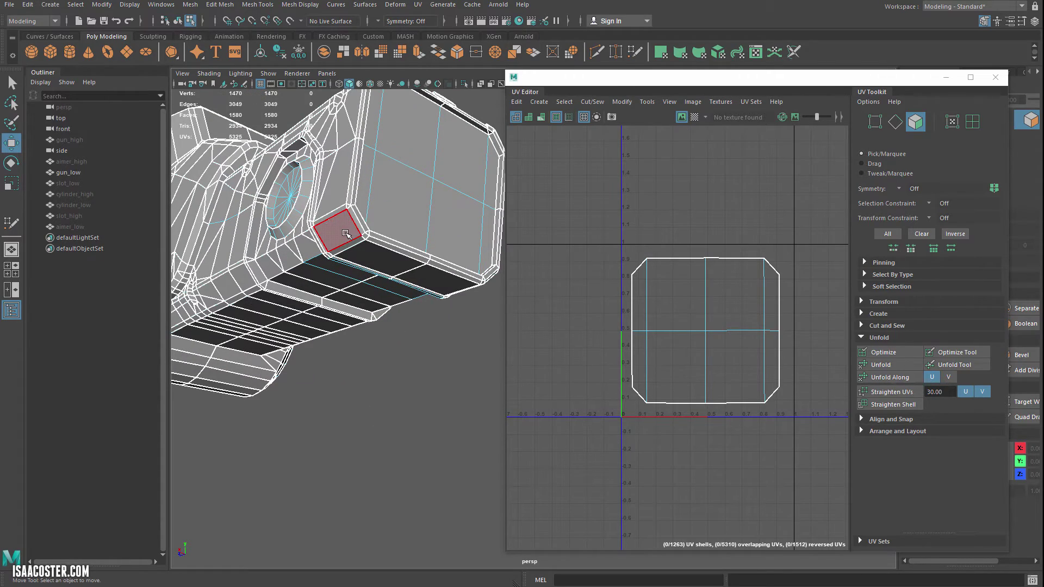
left_click_drag(351, 254, 359, 302, "alt")
left_click(381, 372)
left_click_drag(380, 372, 386, 349, "alt")
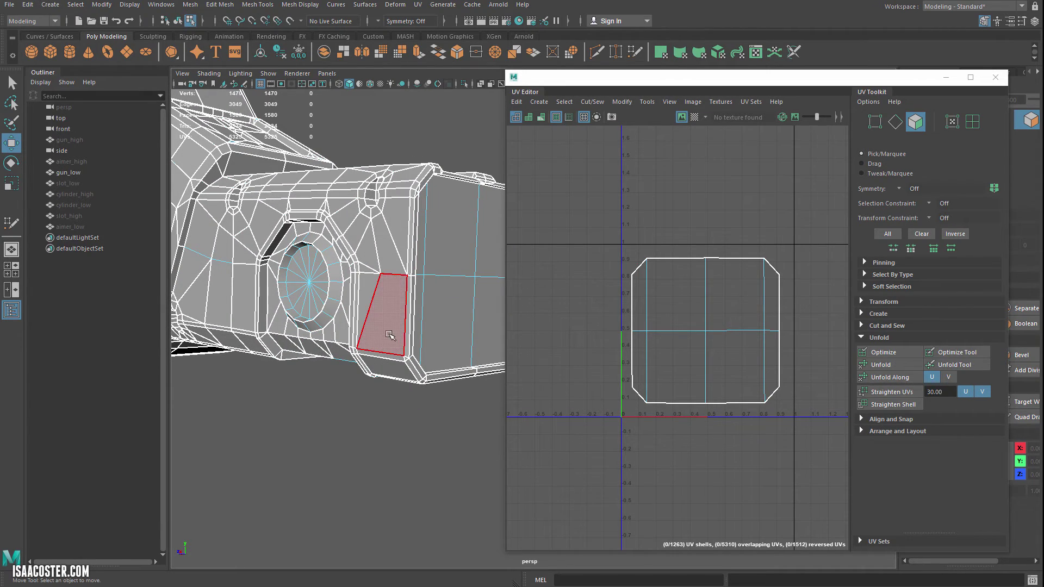
left_click_drag(385, 252, 320, 375, "alt")
left_click(450, 288)
left_click_drag(450, 289, 453, 274, "alt")
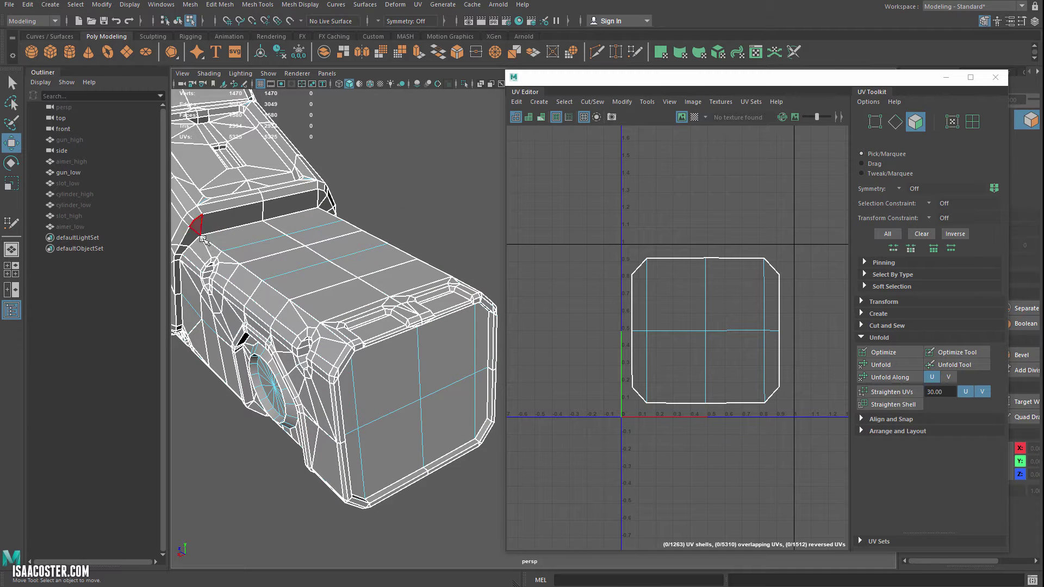
left_click_drag(325, 338, 294, 294, "alt")
left_click_drag(377, 305, 393, 367, "alt")
Step: Select the flat underside faces of the gun, from the rounded rear part forward to the first ridge
left_click(405, 389)
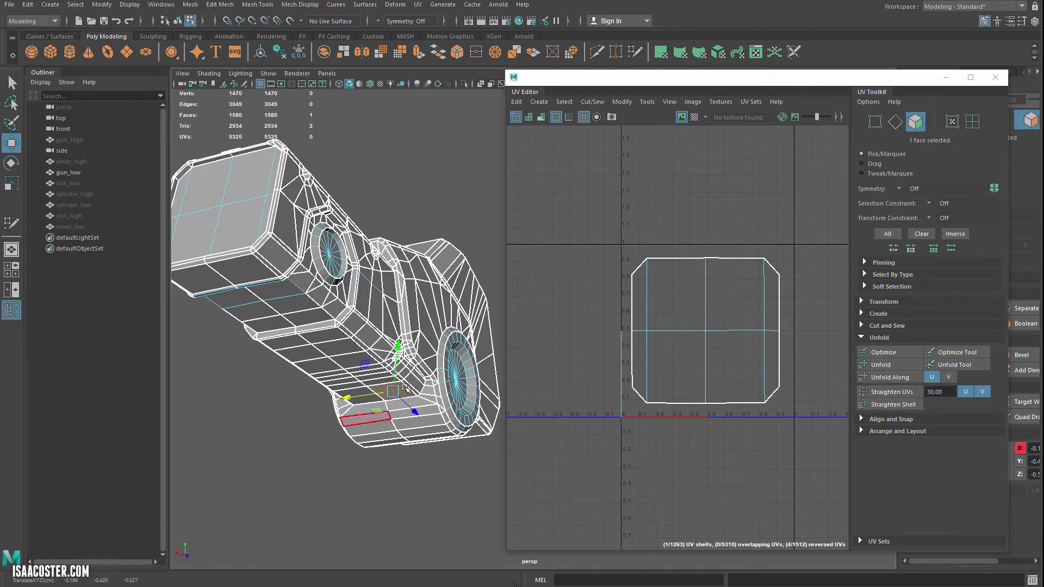
key("q")
left_click_drag(386, 414, 346, 430, "alt")
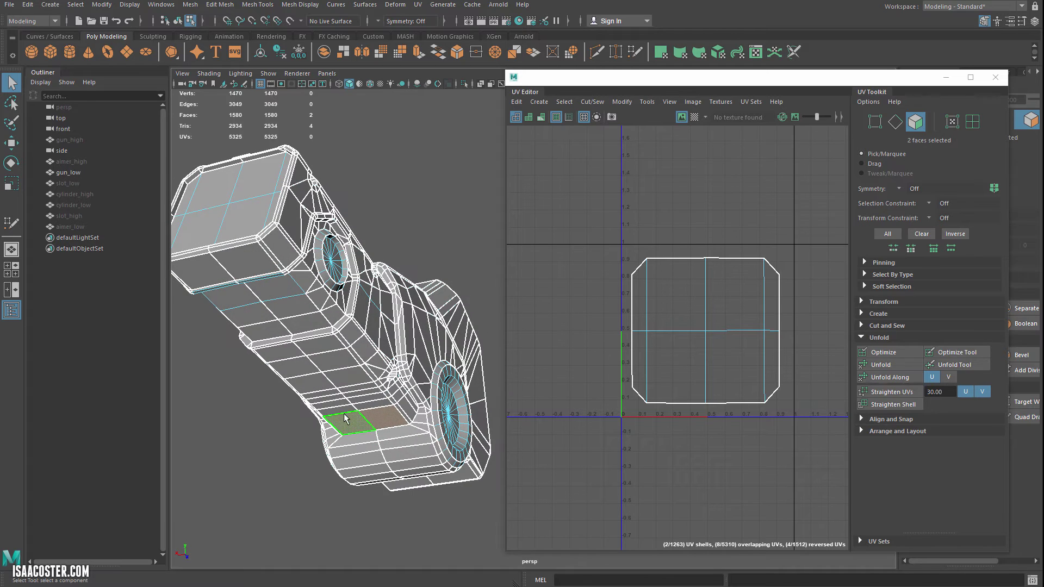
right_click_drag(345, 418, 376, 446, "alt")
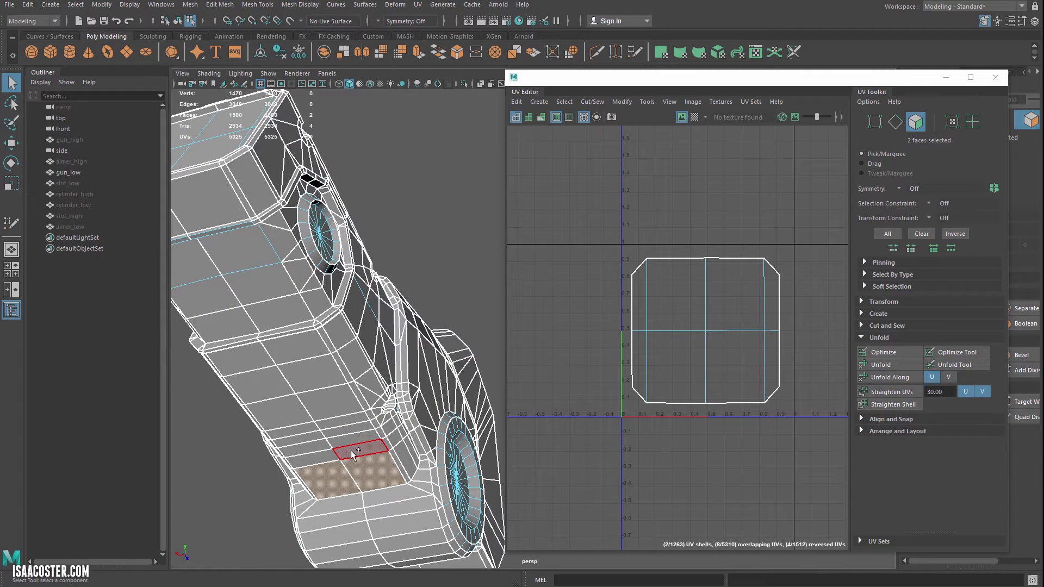
left_click(353, 451, "shift")
left_click(340, 445, "shift")
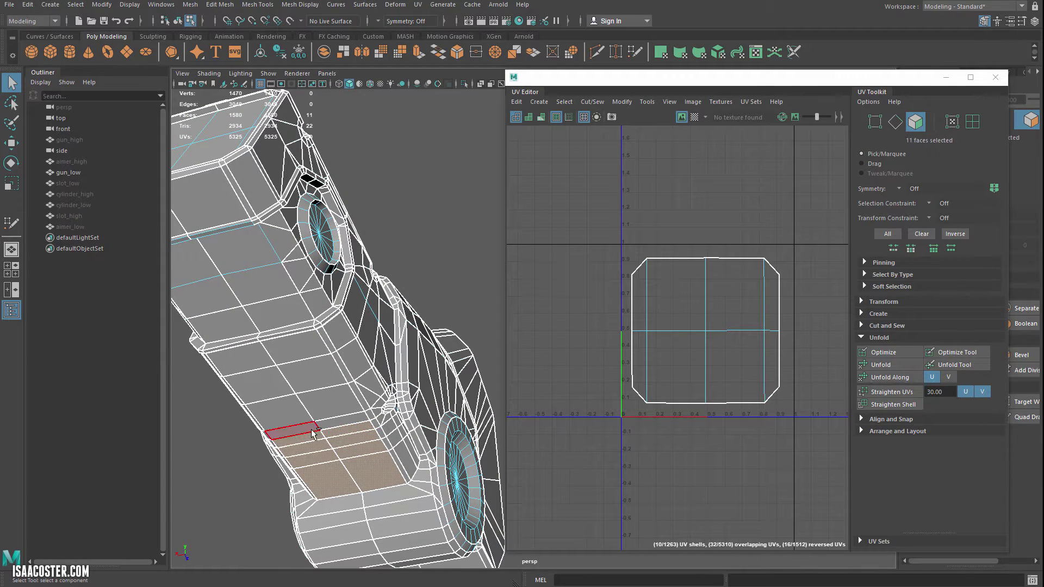
left_click(318, 433, "shift")
left_click(272, 377, "shift")
left_click(294, 367, "shift")
left_click(275, 348, "shift")
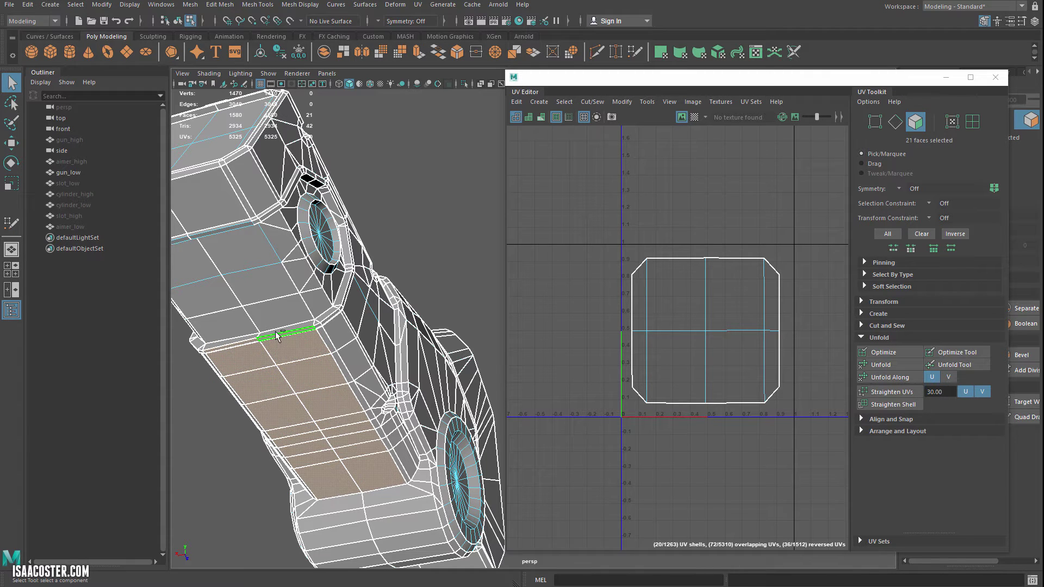
Step: Add the ridge faces and the remaining flat underside faces up to the gun's front end to the selection
left_click(237, 341, "shift")
left_click(236, 328, "shift")
left_click(267, 316, "shift")
left_click(244, 281, "shift")
left_click(221, 291, "shift")
left_click(203, 263, "shift")
left_click(237, 255, "shift")
left_click_drag(237, 256, 354, 337, "alt")
left_click(341, 292, "shift")
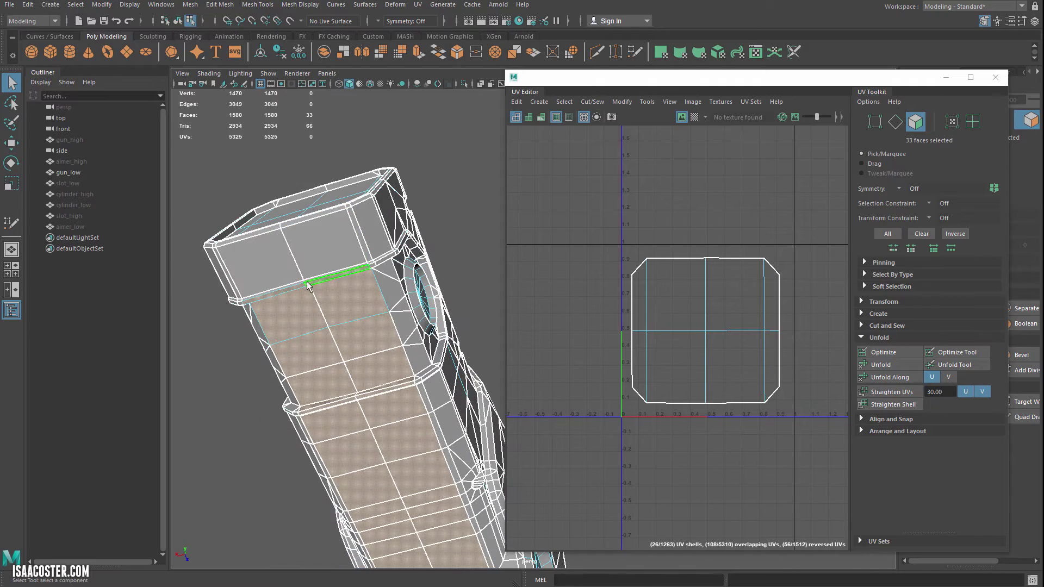
left_click_drag(308, 287, 411, 336, "alt")
left_click(344, 286, "shift")
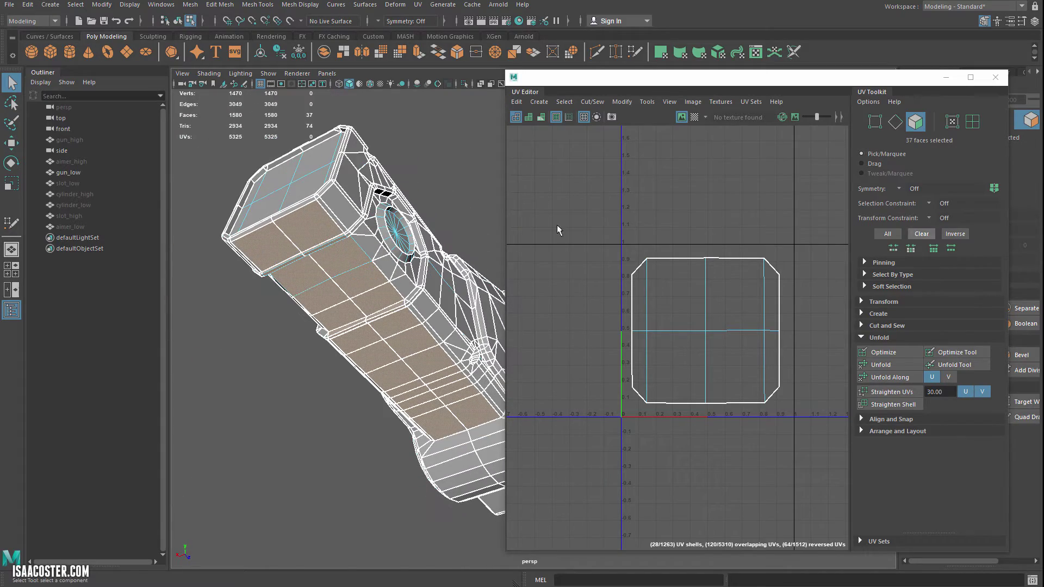
Step: Create camera-based UVs for the selected underside faces and unfold them
left_click(545, 103)
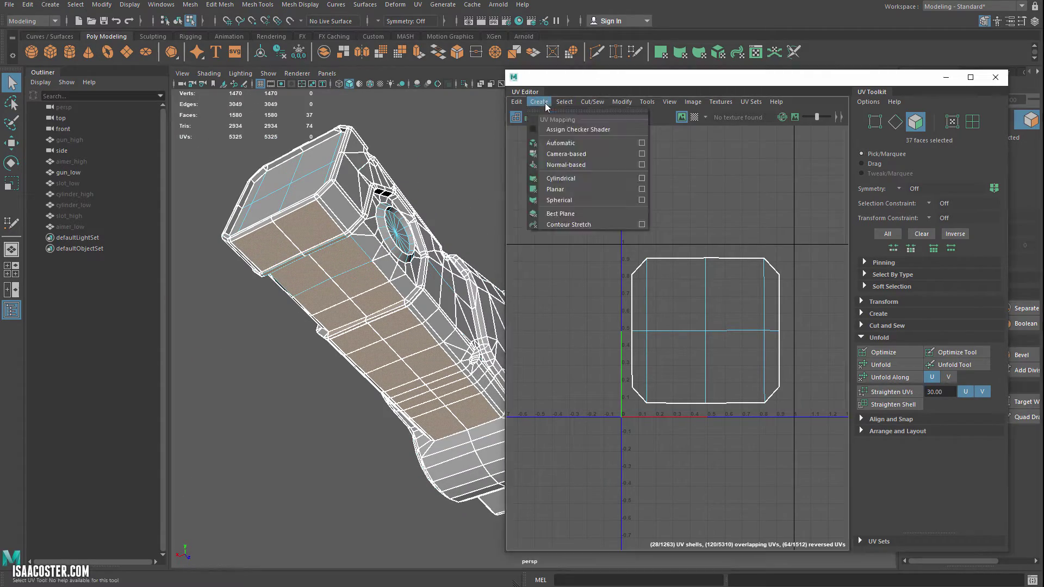
left_click(565, 154)
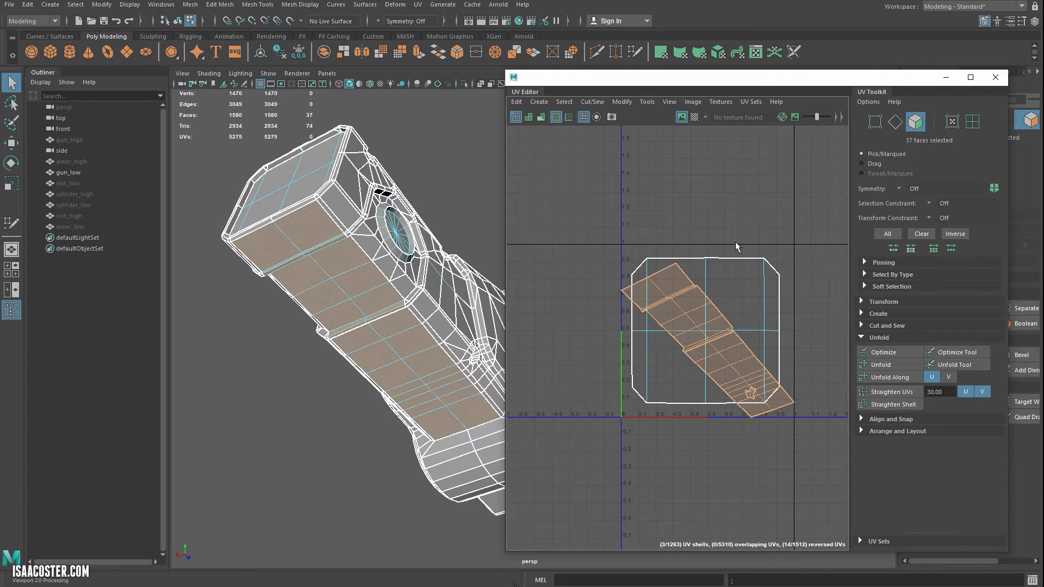
left_click(893, 368)
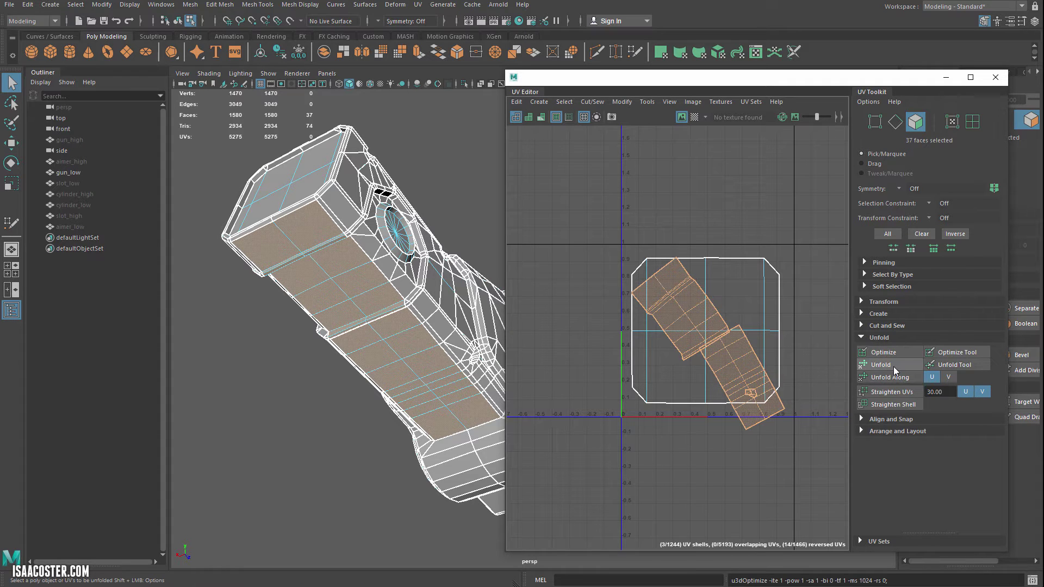
left_click(893, 366)
Step: Move the unfolded underside UVs off the front-end shell and pull the two underside shells apart
right_click(677, 333)
key("w")
left_click_drag(708, 344, 550, 238)
left_click_drag(451, 363, 400, 324, "alt")
left_click(578, 256)
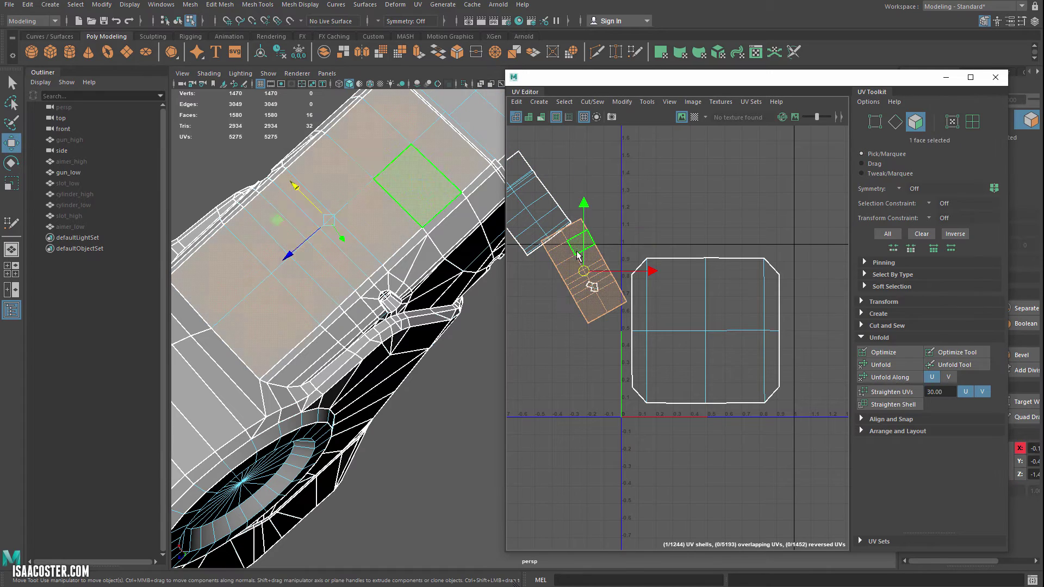
left_click_drag(579, 273, 592, 301)
Step: Select the small stray UV shell belonging to three ring faces and move it well below the underside shells
left_click_drag(413, 250, 345, 294, "alt")
middle_click_drag(345, 293, 346, 306, "alt")
left_click_drag(345, 306, 226, 305, "alt")
left_click_drag(473, 272, 508, 288, "alt")
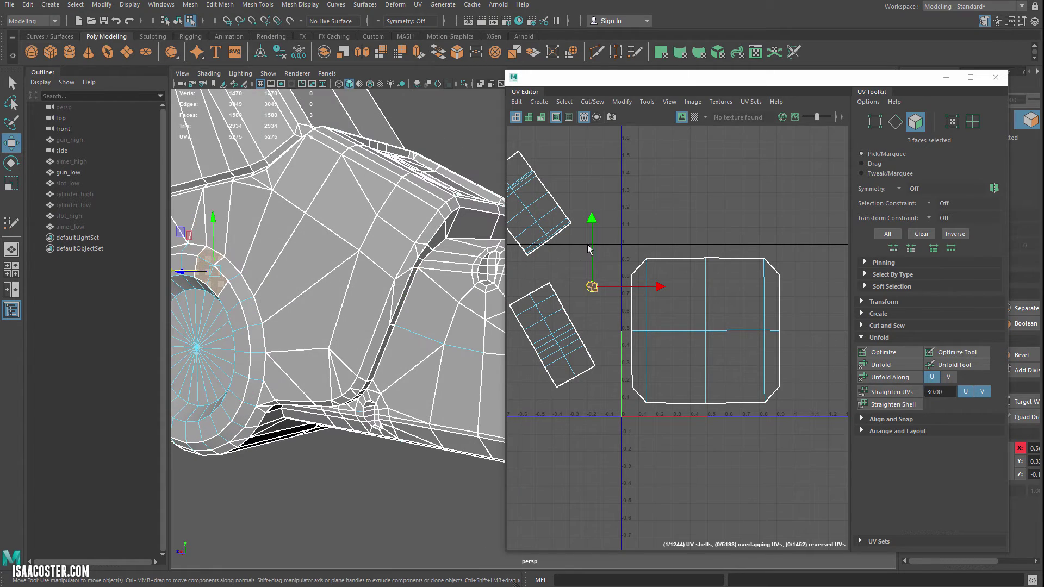
left_click_drag(590, 282, 596, 288)
Step: Select the two narrow ridge faces missing from the underside unwrap together with all faces of both underside UV shells
middle_click_drag(559, 255, 666, 252, "alt")
left_click_drag(456, 369, 362, 266, "alt")
right_click_drag(361, 265, 361, 277, "alt")
left_click_drag(361, 277, 345, 447, "alt")
right_click_drag(344, 403, 344, 434)
left_click(371, 343)
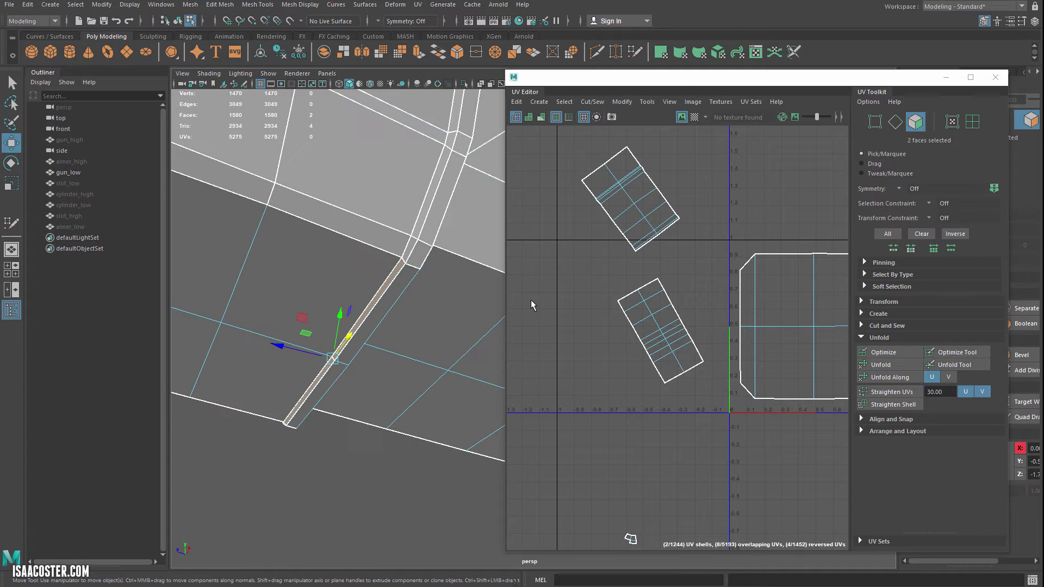
left_click_drag(558, 136, 709, 256)
left_click_drag(596, 267, 663, 346)
left_click_drag(708, 425, 708, 424, "shift")
left_click_drag(396, 345, 380, 335, "alt")
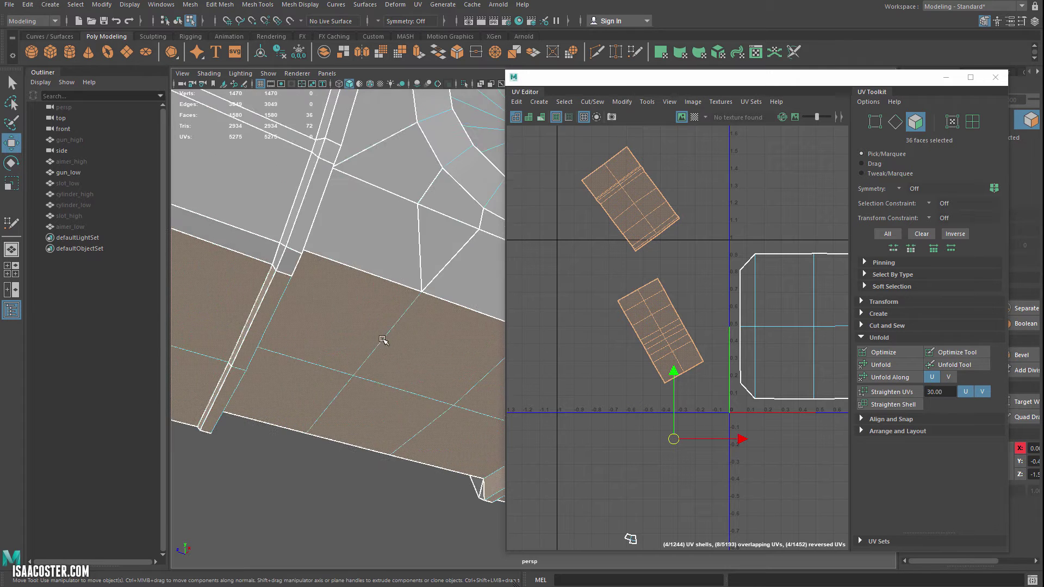
Step: Create one camera-based UV shell from the selected underside faces and move it above the front-end shell
left_click(544, 109)
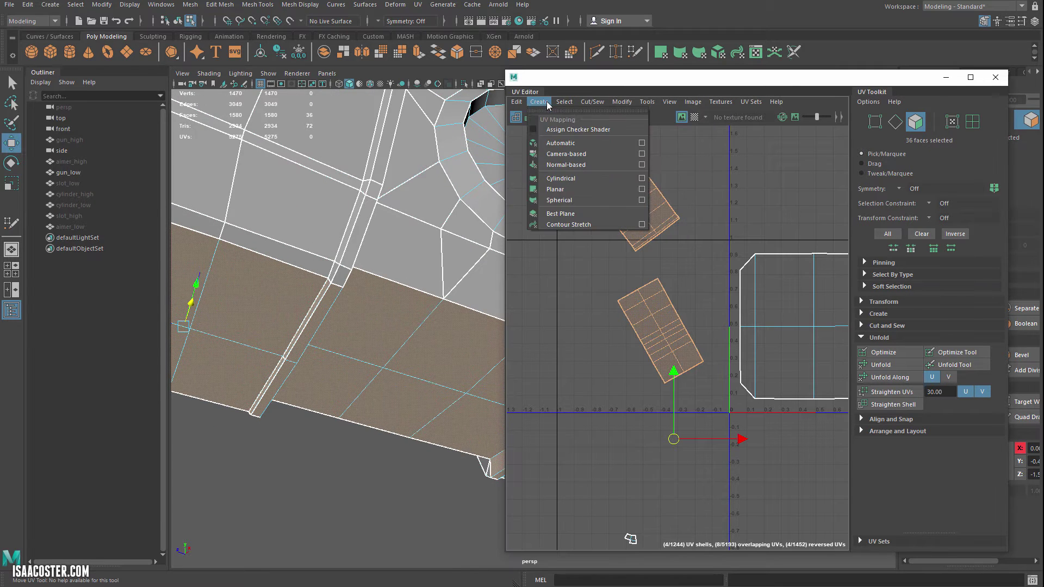
left_click(578, 159)
middle_click_drag(761, 357, 639, 332, "alt")
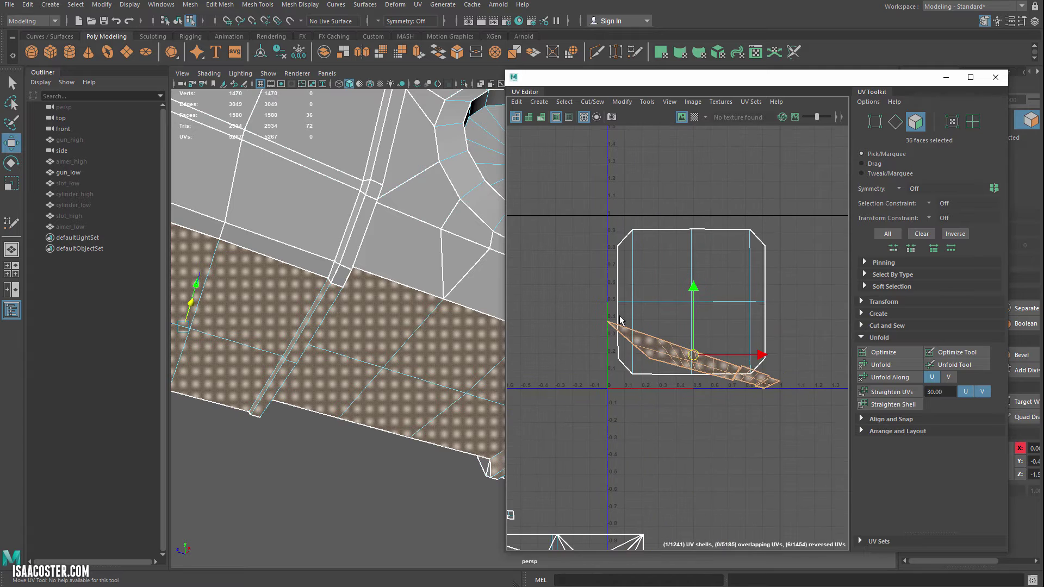
left_click_drag(694, 358, 655, 185)
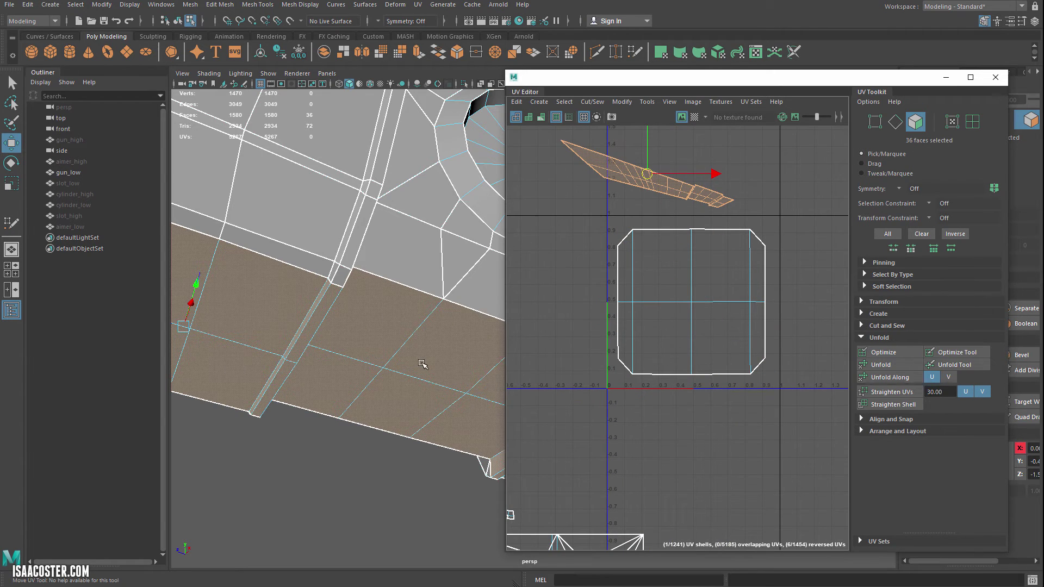
Step: Unfold the underside shell, place it beside the front-end shell, rotate it upright and deselect it
left_click_drag(419, 364, 249, 233, "alt")
left_click(899, 364)
left_click(899, 365)
left_click_drag(640, 177, 543, 271)
key("e")
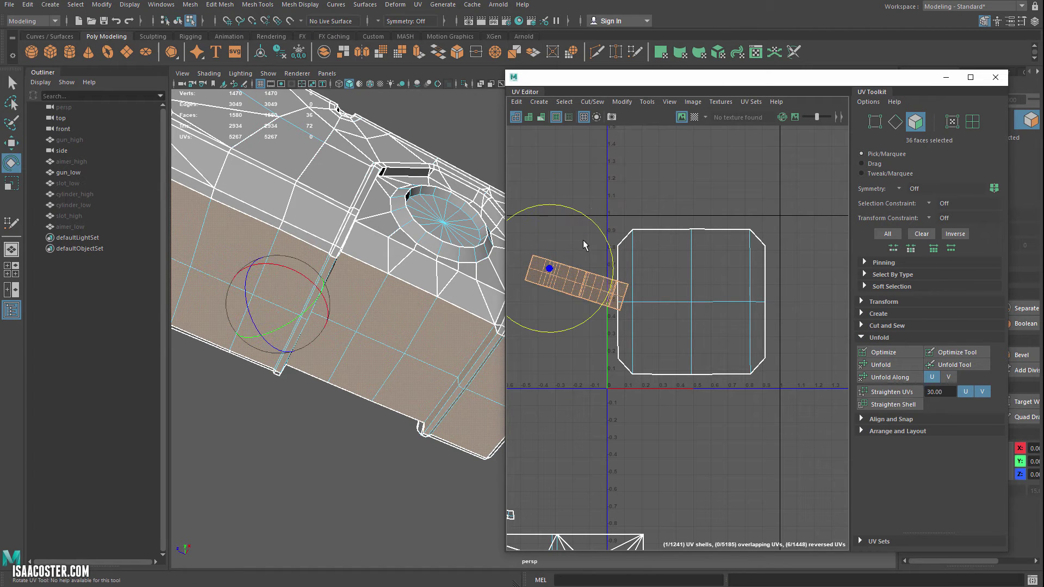
left_click_drag(598, 228, 621, 309)
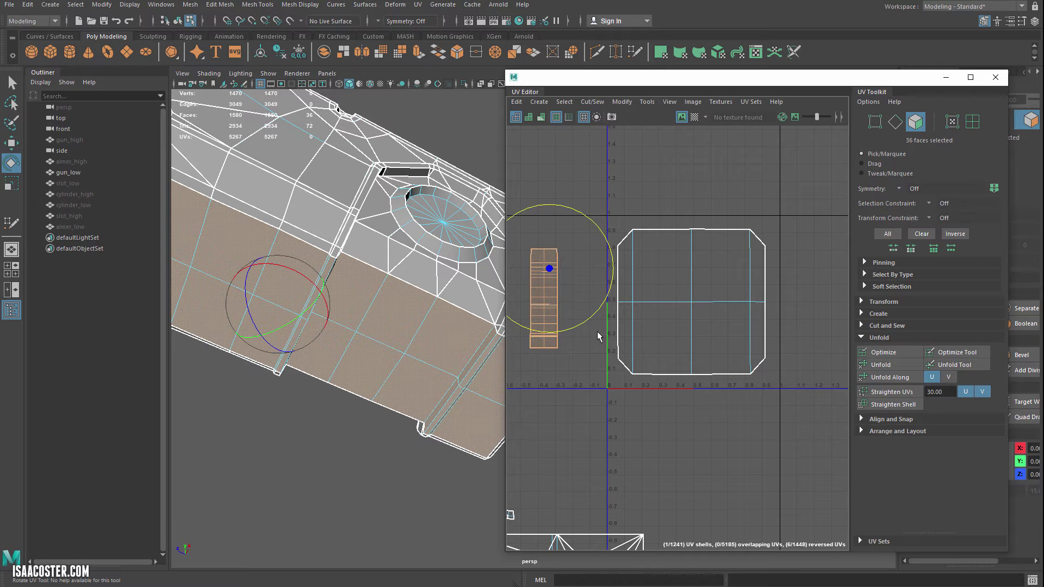
left_click(593, 500)
Step: Inspect the upright underside UV shell up close for crooked edges and compare it with the front-end shell
scroll(648, 318, "up", 5)
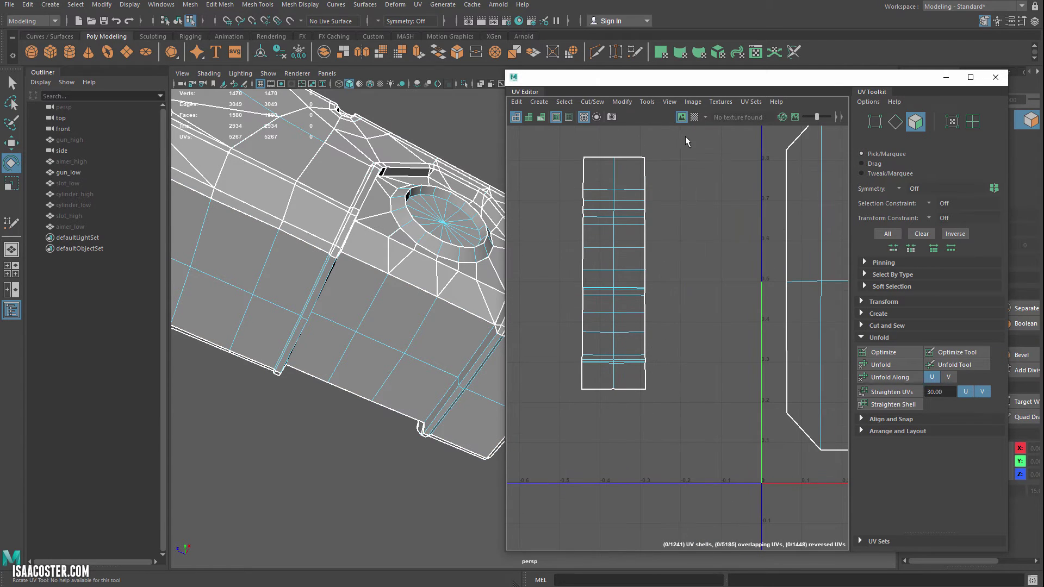
middle_click_drag(649, 233, 669, 241, "alt")
scroll(664, 161, "up", 3)
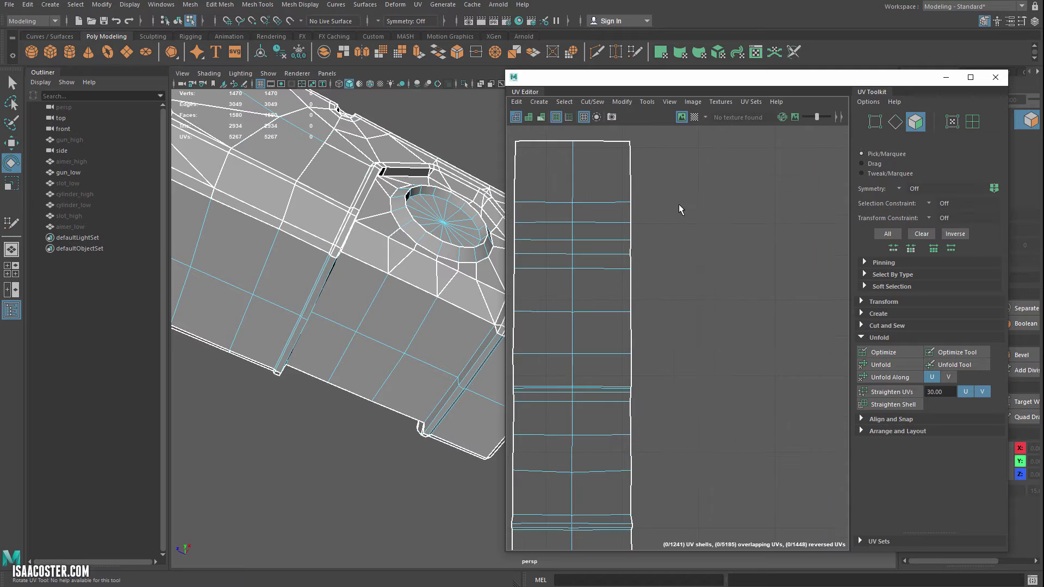
left_click(626, 258)
scroll(615, 305, "down", 3)
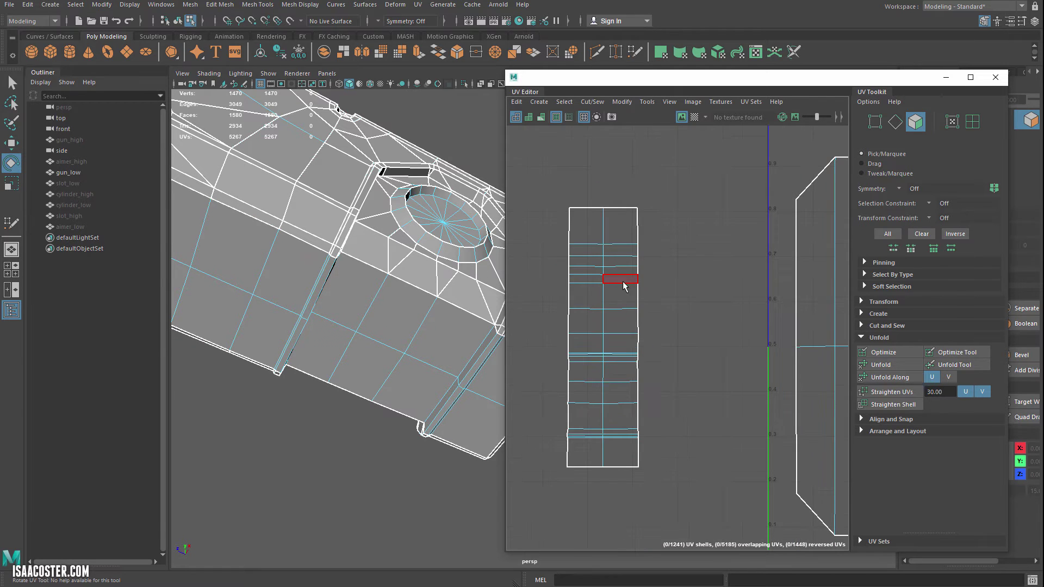
left_click(711, 312)
scroll(644, 217, "down", 3)
middle_click_drag(644, 214, 537, 218, "alt")
scroll(614, 327, "down", 2)
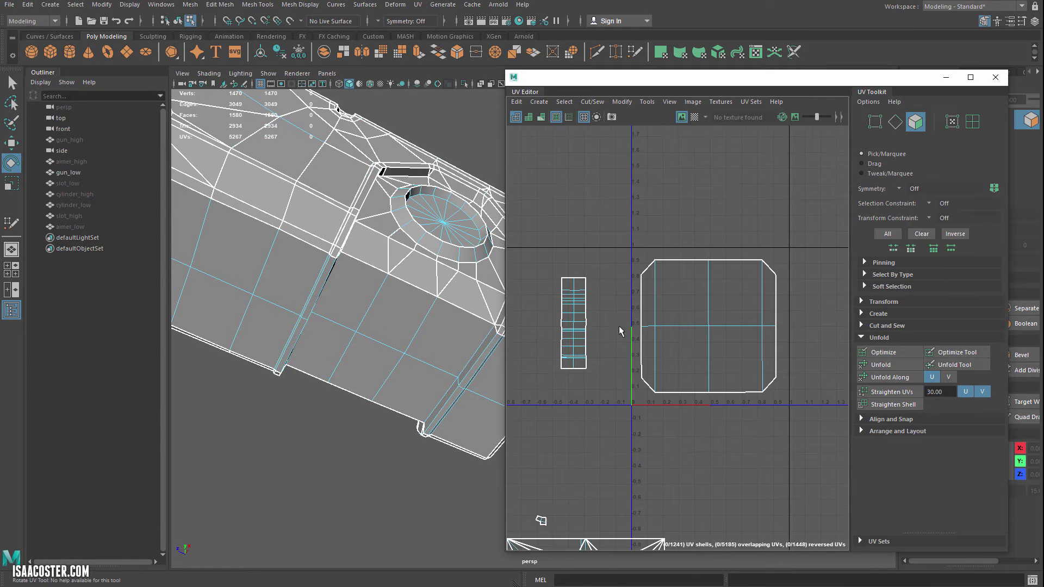
middle_click_drag(610, 327, 616, 323, "alt")
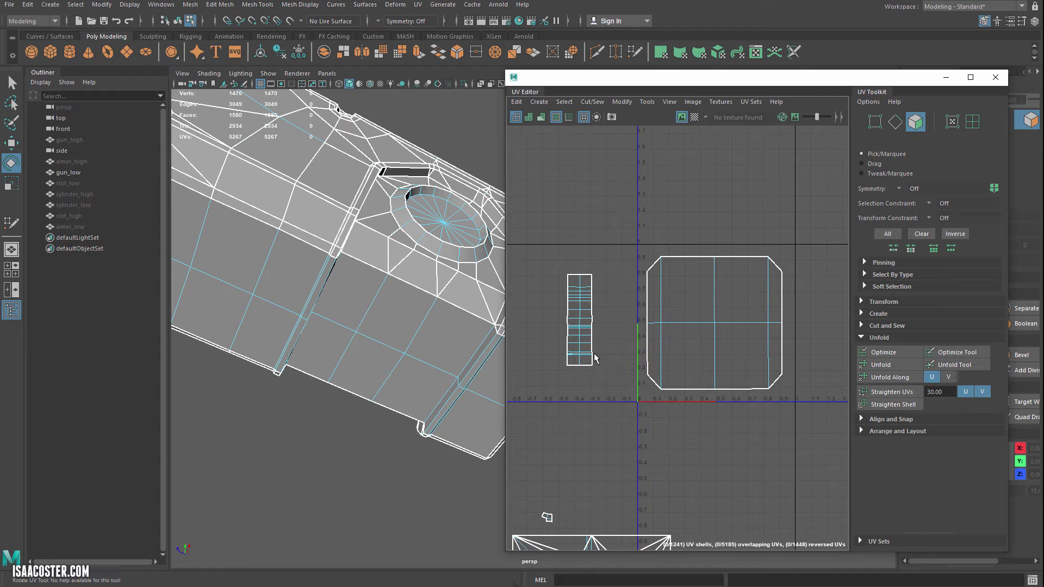
middle_click_drag(623, 391, 671, 405, "alt")
Step: Select the faces inside the first oval recess on the gun's side
right_click_drag(429, 344, 403, 303, "alt")
middle_click_drag(403, 303, 355, 319, "alt")
left_click_drag(355, 320, 321, 413, "alt")
right_click_drag(321, 414, 333, 431, "alt")
middle_click_drag(334, 431, 437, 362, "alt")
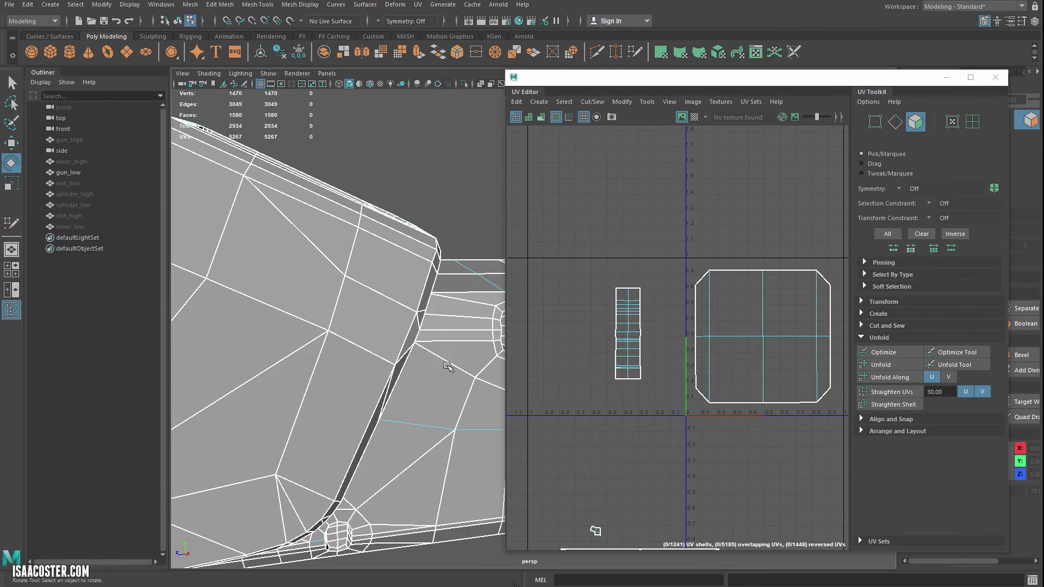
left_click_drag(444, 340, 402, 330, "alt")
right_click_drag(403, 330, 451, 418, "alt")
left_click(367, 346)
key("q")
left_click(349, 346, "shift")
left_click(353, 329, "shift")
left_click(365, 326, "shift")
left_click(366, 310, "shift")
left_click(353, 308, "shift")
left_click(361, 297, "shift")
Step: Add the faces inside the second oval recess to the selection
middle_click_drag(399, 331, 179, 348, "alt")
left_click_drag(333, 314, 308, 300, "alt")
left_click_drag(381, 321, 383, 337)
left_click(397, 302, "shift")
Step: Add the inner faces of the oval recess beside the curved panel edge near the underside to the selection
left_click_drag(321, 344, 521, 220, "alt")
middle_click_drag(320, 340, 538, 304, "alt")
middle_click_drag(361, 302, 356, 298, "alt")
left_click_drag(356, 296, 315, 299, "alt")
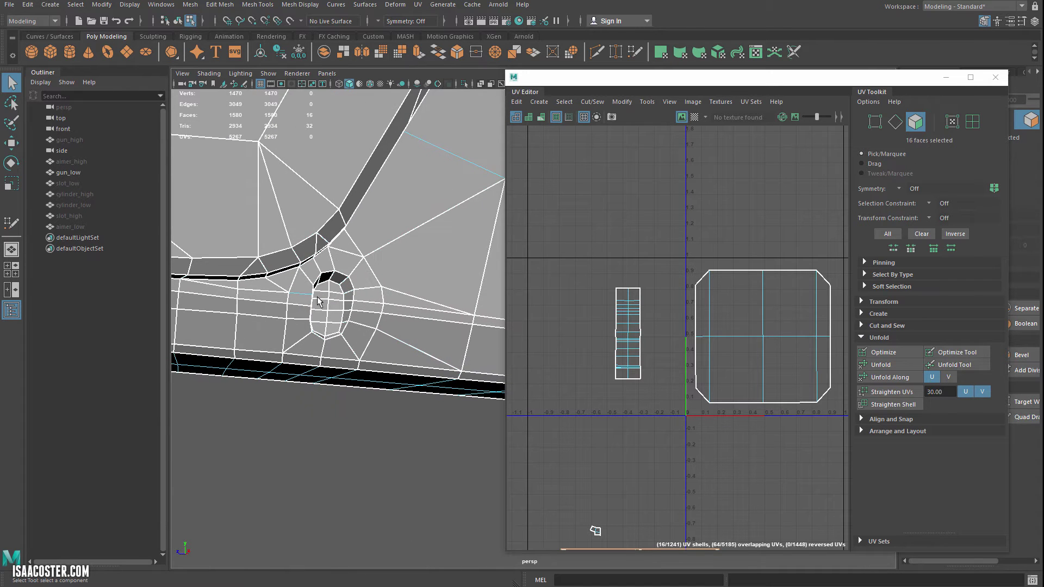
mouse_move(339, 356)
left_mouse_down("alt")
mouse_move(328, 359)
mouse_move(334, 370)
left_mouse_up("alt")
key("4")
key("5")
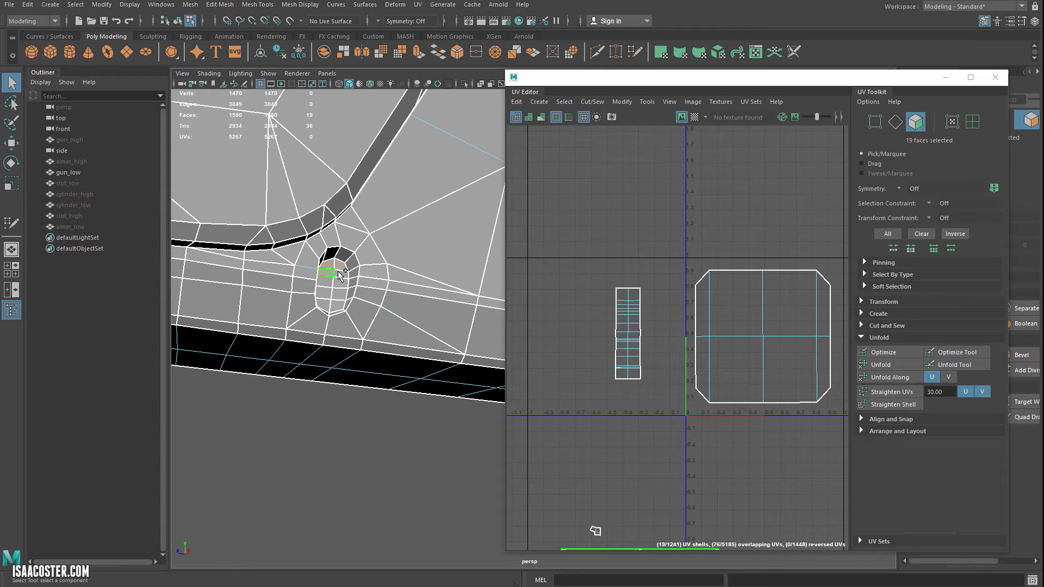
left_click(336, 305, "shift")
left_click(325, 305, "shift")
Step: Add the inner faces of the two upper oval recesses on the gun's opposite side to the selection
scroll(373, 317, "down", 3)
scroll(307, 337, "down", 3)
left_click_drag(373, 317, 343, 319, "alt")
right_click_drag(342, 319, 553, 475, "alt")
scroll(399, 317, "up", 3)
scroll(301, 200, "down", 2)
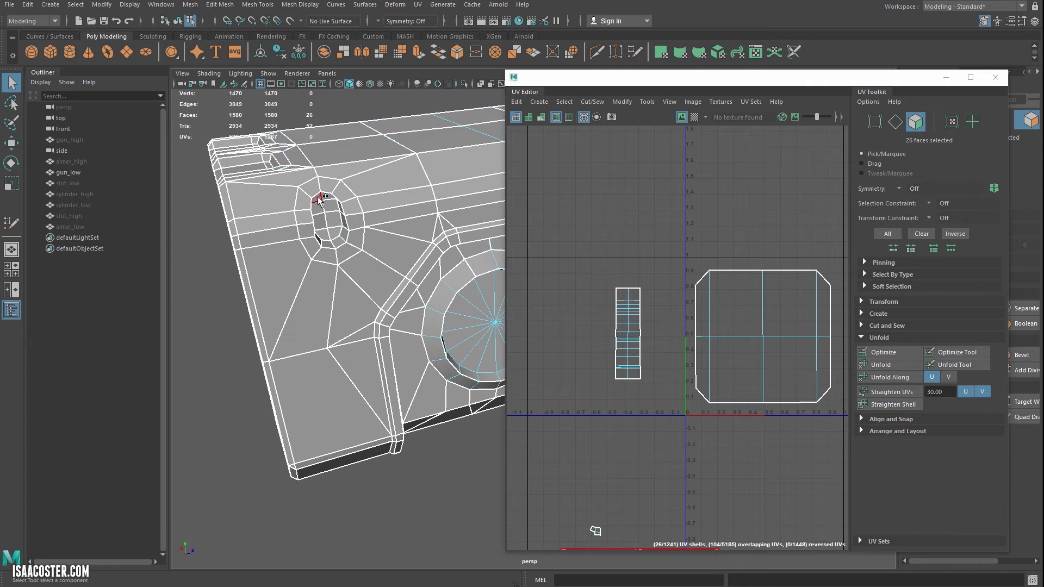
left_click(323, 207, "shift")
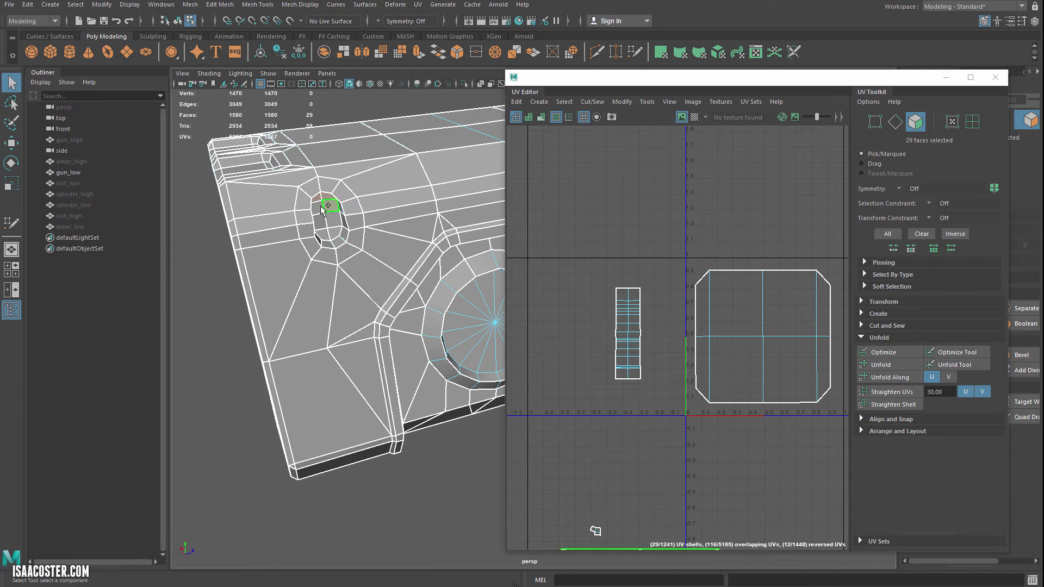
left_click(326, 234, "shift")
middle_click_drag(363, 233, 12, 339, "alt")
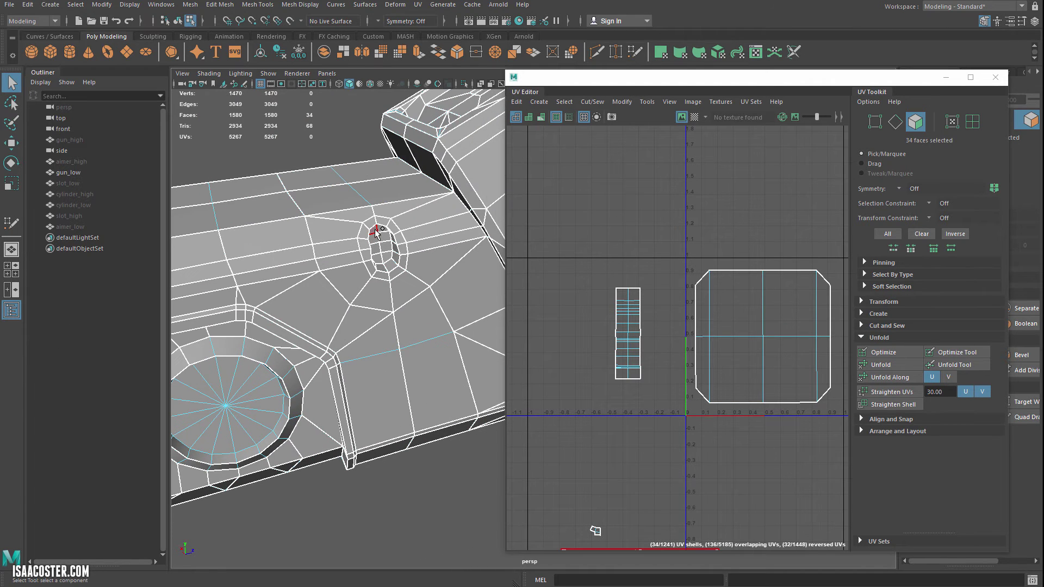
left_click(380, 262, "shift")
Step: Add the inner faces of the lower oval recess beside the curved panel edge on this side to the selection
middle_click_drag(441, 280, 424, 236, "alt")
left_click_drag(424, 235, 348, 282, "alt")
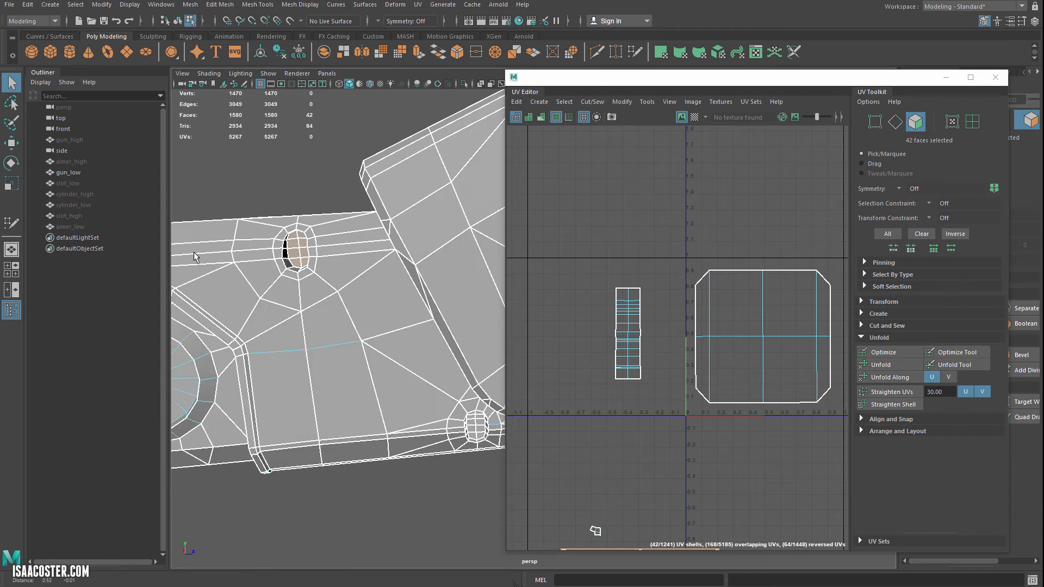
middle_click_drag(338, 348, 280, 305, "alt")
middle_click_drag(386, 318, 375, 300, "alt")
left_click_drag(375, 300, 354, 317, "alt")
right_click_drag(354, 317, 426, 412, "alt")
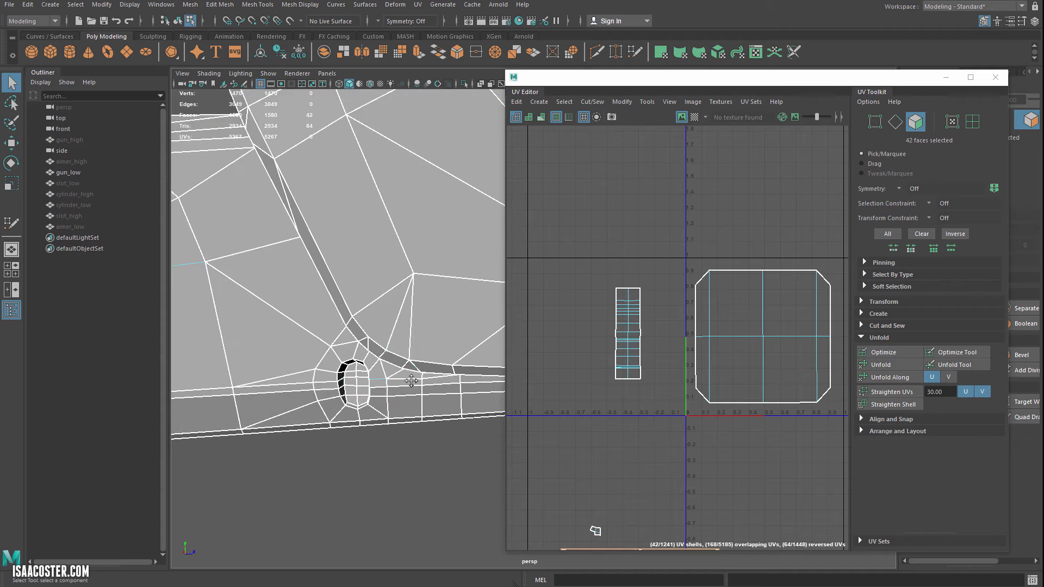
left_click_drag(426, 412, 412, 379, "alt")
middle_click_drag(412, 379, 364, 356, "alt")
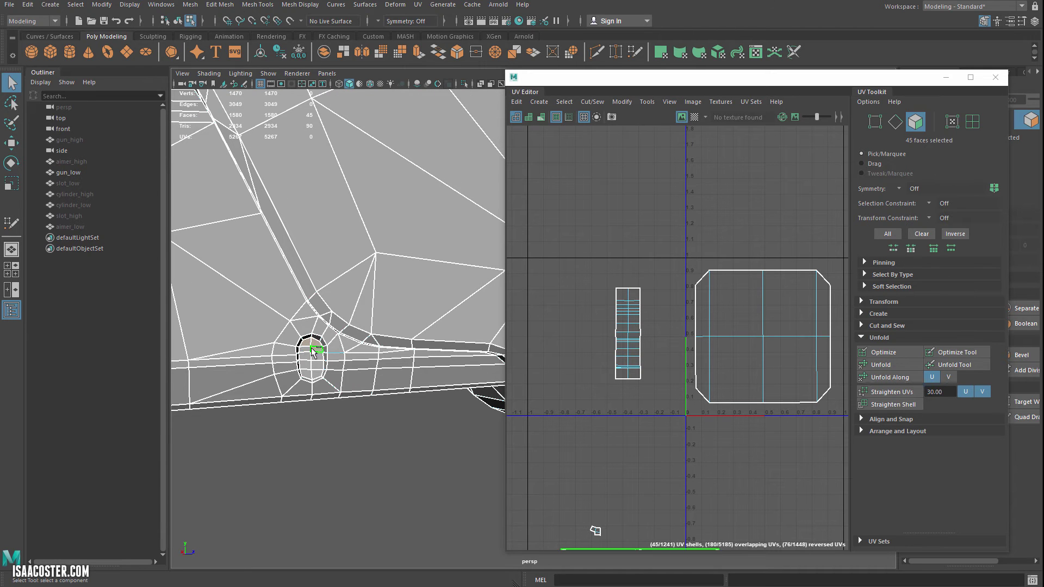
left_click(308, 367, "shift")
Step: Uncover more of the gun from behind the UV Editor window and grow the face selection once to include the recess walls
right_click_drag(349, 377, 210, 215, "alt")
left_click_drag(210, 214, 335, 236, "alt")
middle_click_drag(335, 236, 470, 247, "alt")
left_click_drag(469, 246, 350, 250, "alt")
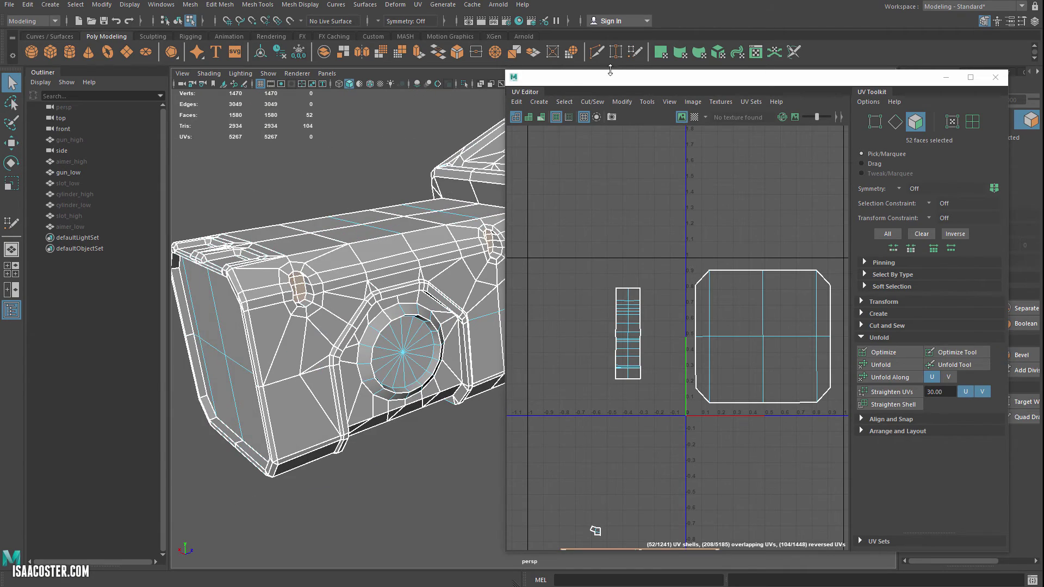
left_click_drag(576, 85, 699, 85)
scroll(511, 243, "up", 5)
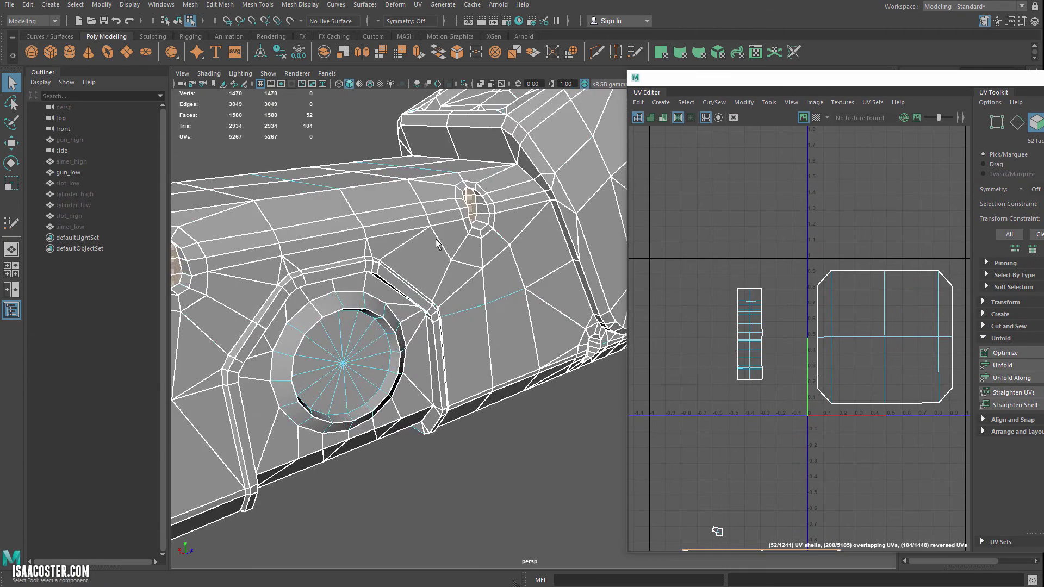
mouse_move(533, 227)
left_mouse_down("alt")
mouse_move(510, 179)
mouse_move(489, 181)
mouse_move(545, 215)
left_mouse_up("alt")
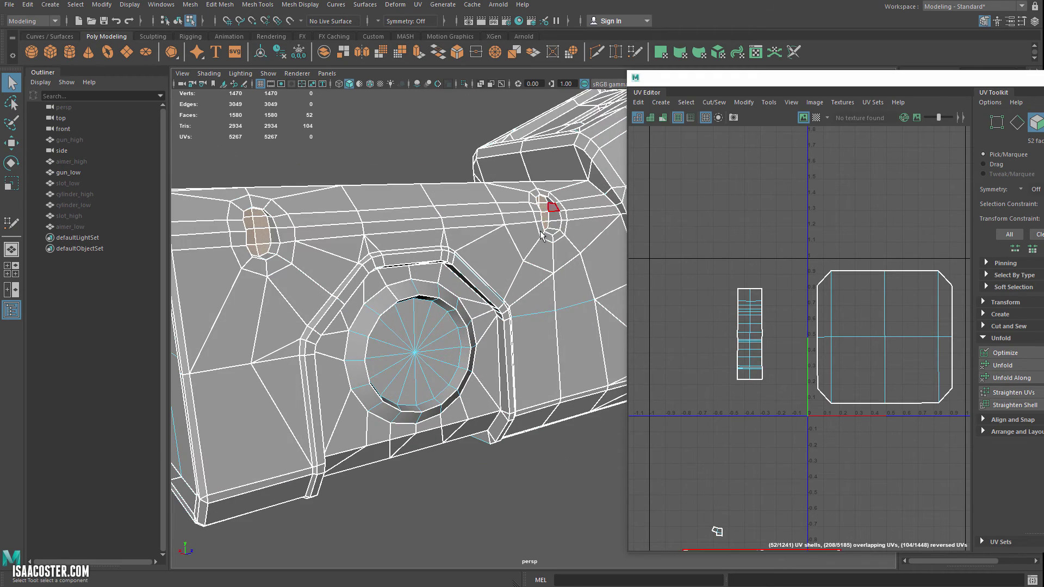
left_click_drag(293, 254, 350, 243, "alt")
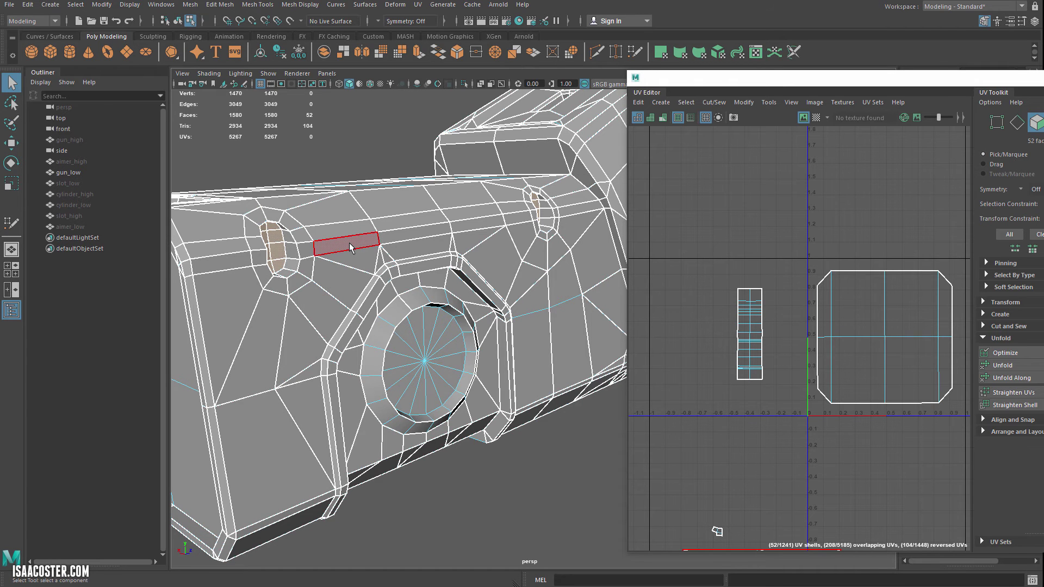
key("shift+period")
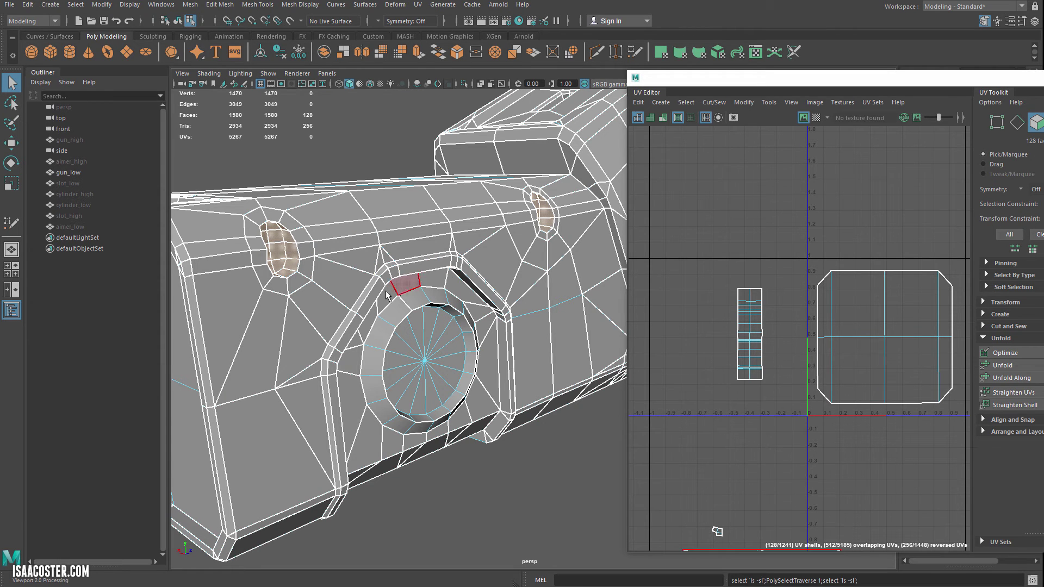
key("shift+comma")
key("shift+period")
key("shift+comma")
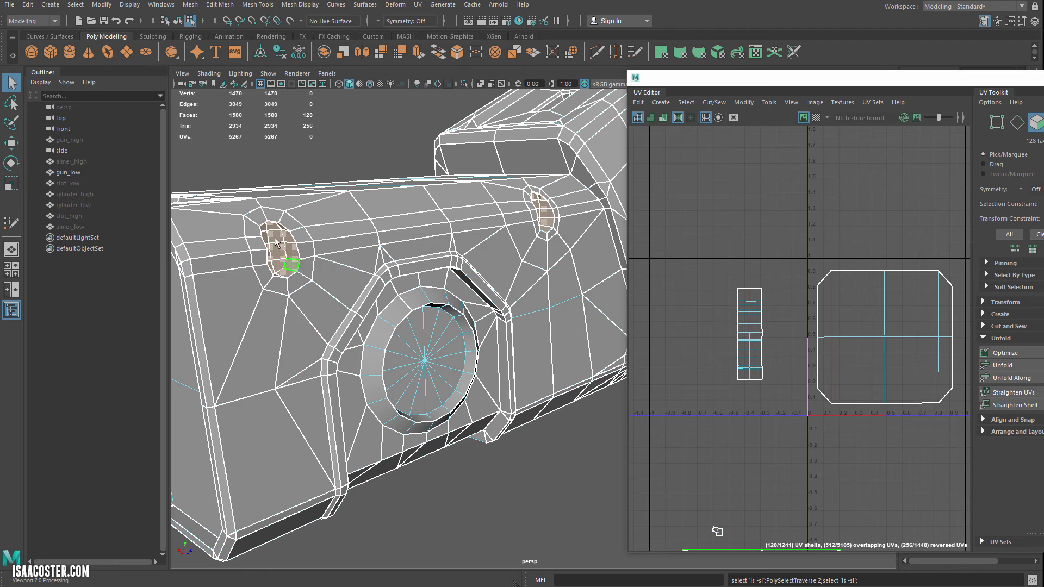
Step: Project new UVs onto the selected faces of all the oval recesses
right_click_drag(527, 278, 471, 233, "alt")
middle_click_drag(470, 233, 399, 239, "alt")
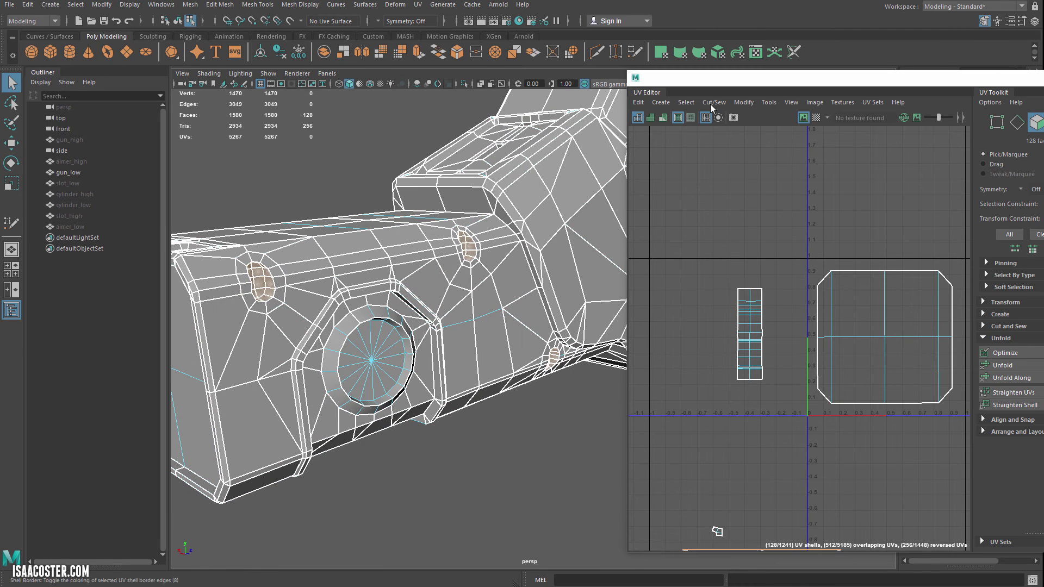
left_click(685, 104)
left_click(694, 153)
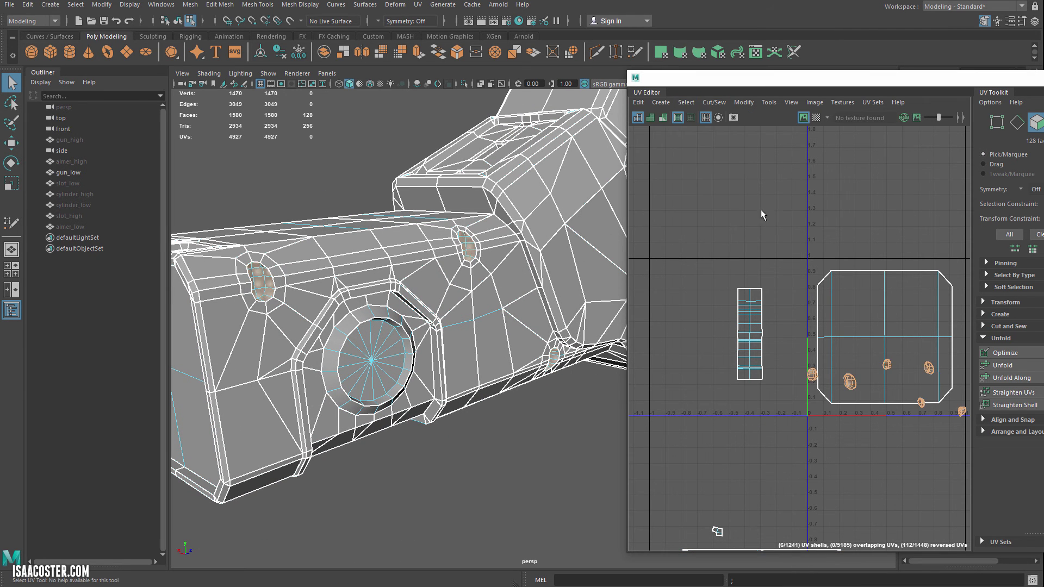
Step: Optimize and unfold the UV shells of the oval recesses
middle_click_drag(792, 281, 756, 252, "alt")
scroll(756, 252, "down", 1)
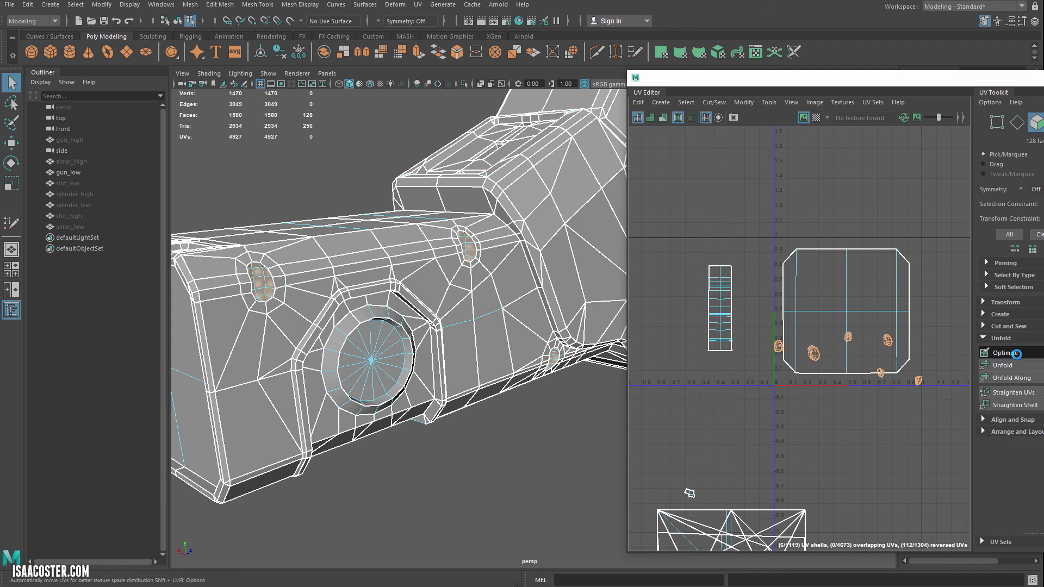
left_click(1013, 352)
left_click(1013, 365)
Step: Move the unfolded recess shells together into the empty UV space above the front-end shell and clear the selection
key("w")
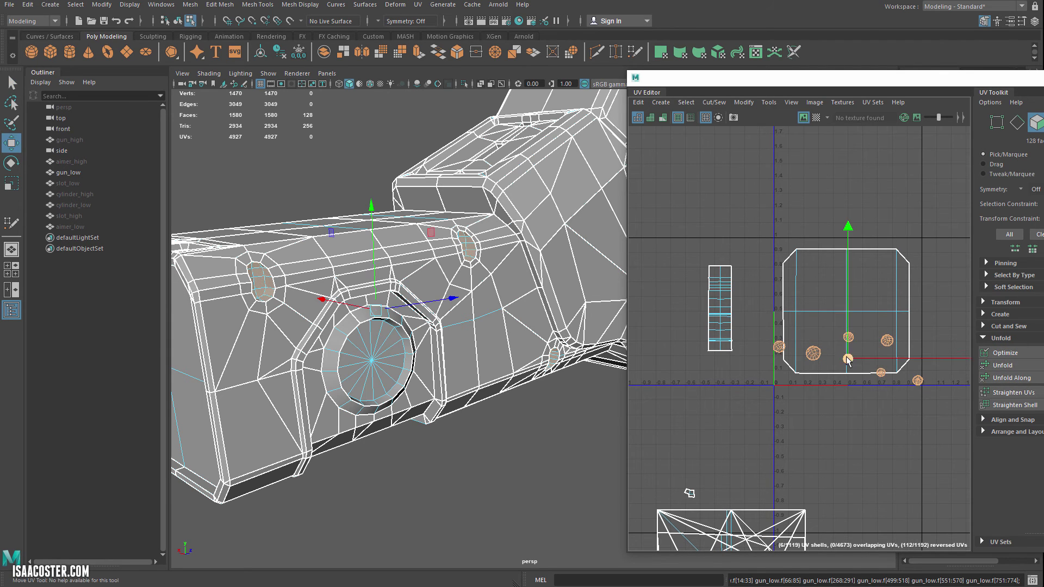
left_click_drag(847, 360, 814, 187)
left_click(794, 211)
Step: Rotate the largest round recess shell and its left neighbour individually until their inner grid lines stand upright
scroll(776, 198, "up", 5)
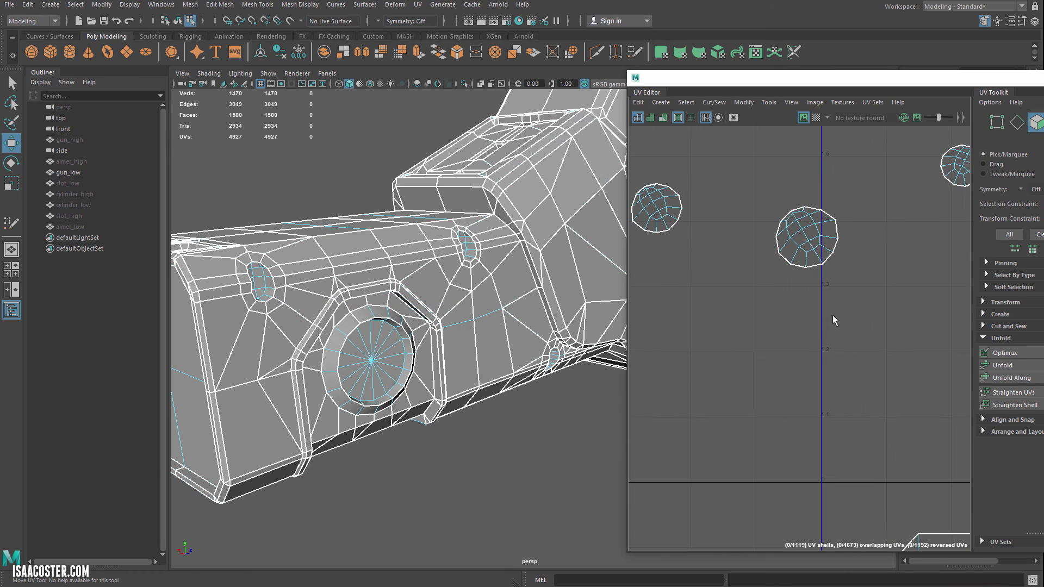
scroll(837, 318, "down", 1)
left_click_drag(846, 221, 764, 316)
key("e")
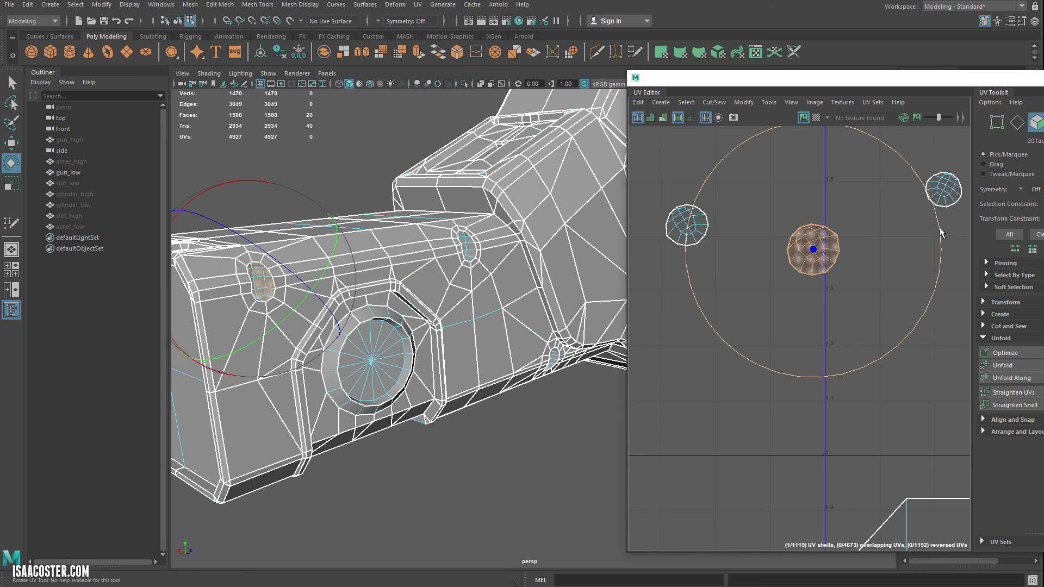
left_click_drag(943, 233, 933, 300)
left_click(649, 274)
left_click_drag(643, 194, 744, 321)
left_click_drag(815, 214, 807, 275)
Step: Rotate the next three round recess shells one by one so that their inner grid lines stand upright
middle_click_drag(958, 182, 744, 242, "alt")
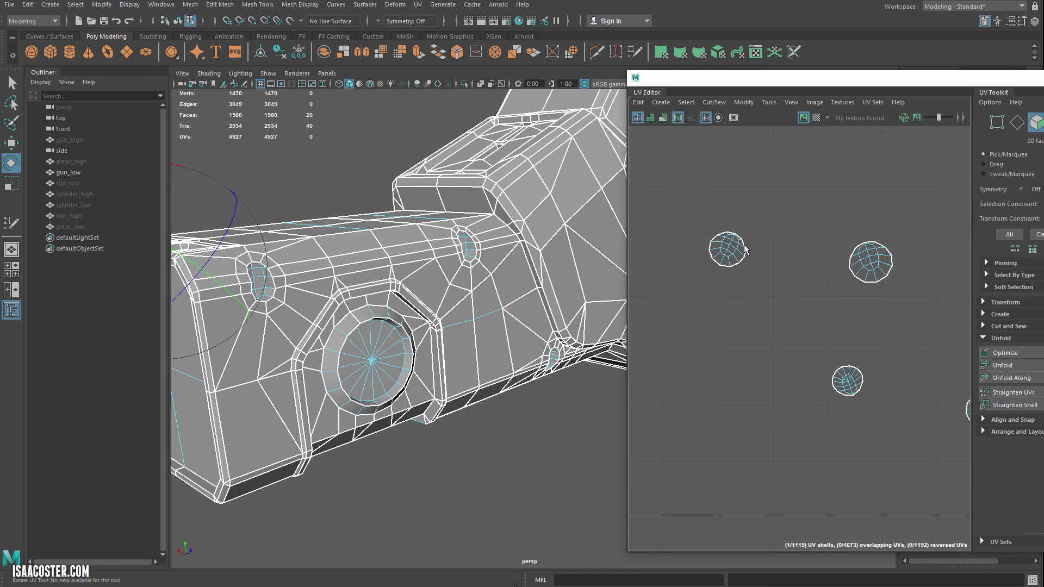
left_click_drag(764, 205, 690, 312)
left_click_drag(836, 312, 845, 257)
left_click_drag(914, 210, 811, 310)
left_click_drag(926, 152, 937, 230)
left_click_drag(872, 363, 804, 449)
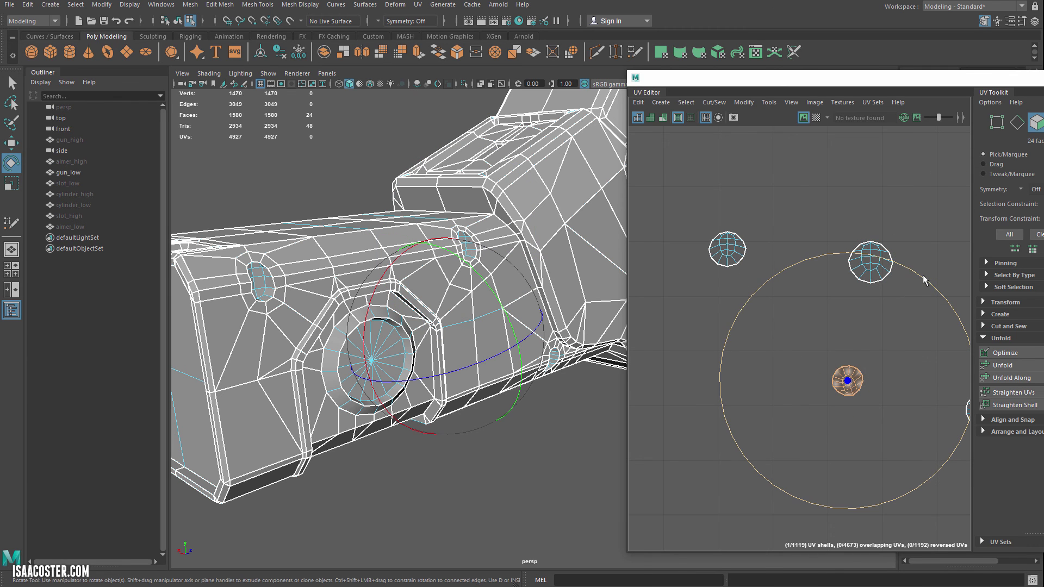
left_click_drag(916, 276, 835, 253)
Step: Rotate the remaining rightmost recess shell so that its inner grid lines stand upright, and clear the selection
middle_click_drag(798, 418, 582, 420, "alt")
left_click_drag(810, 380, 684, 491)
left_click_drag(713, 295, 788, 488)
left_click(890, 285)
scroll(855, 307, "up", 3)
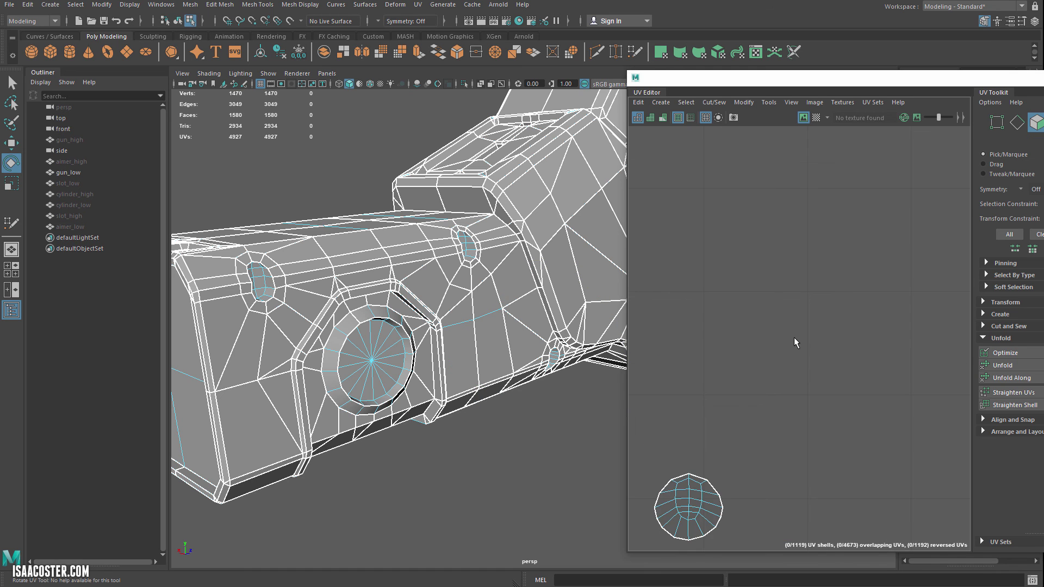
scroll(795, 346, "down", 6)
middle_click_drag(742, 392, 861, 329, "alt")
scroll(860, 329, "down", 2)
scroll(804, 380, "down", 2)
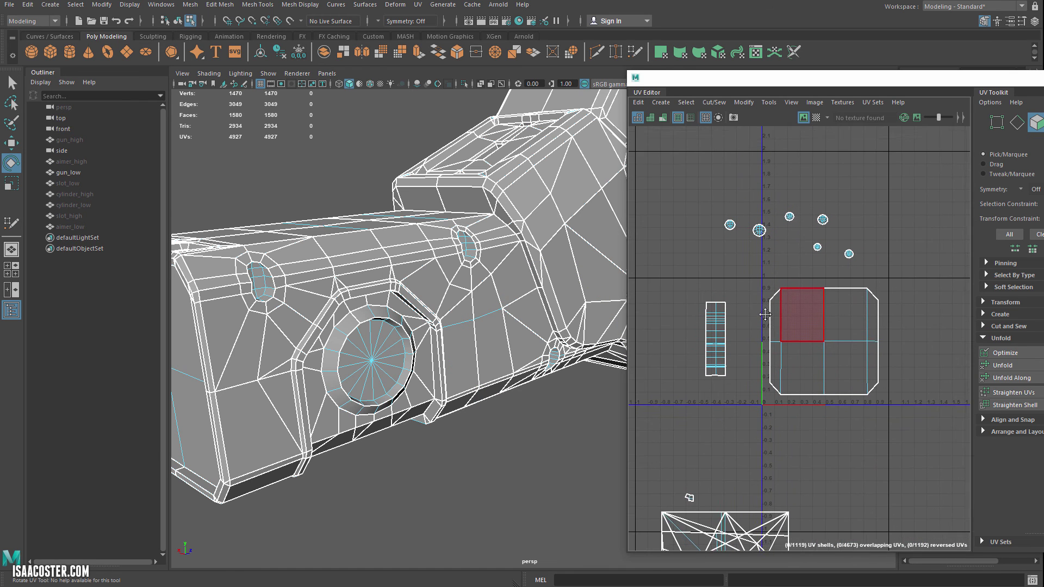